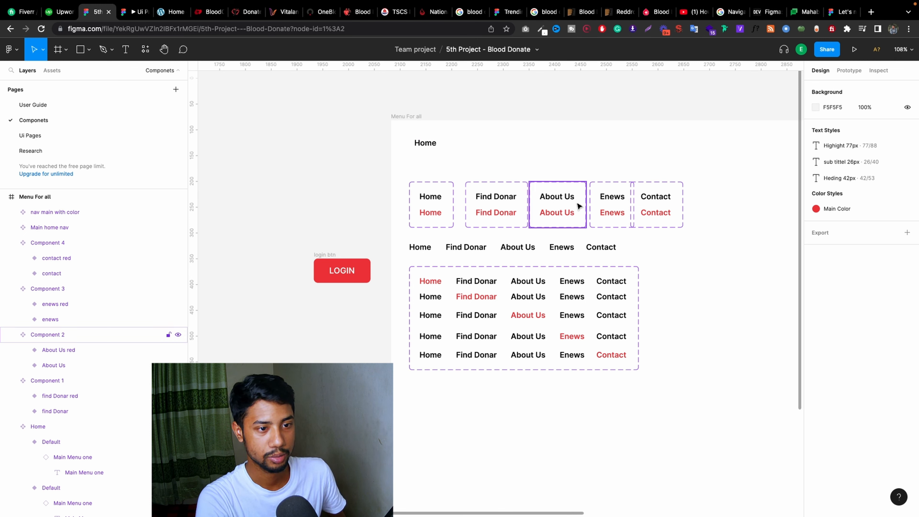
Inspect the menu item variant sets, the main home nav component and the coloured nav variant set in the Menu For all frame.
{"action": "left_click", "coordinate": [579, 193]}
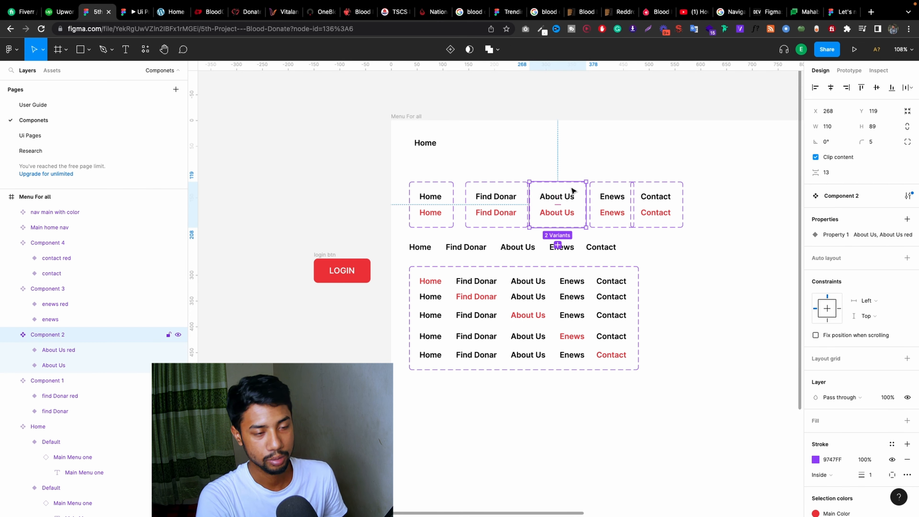
{"action": "left_click", "coordinate": [478, 249]}
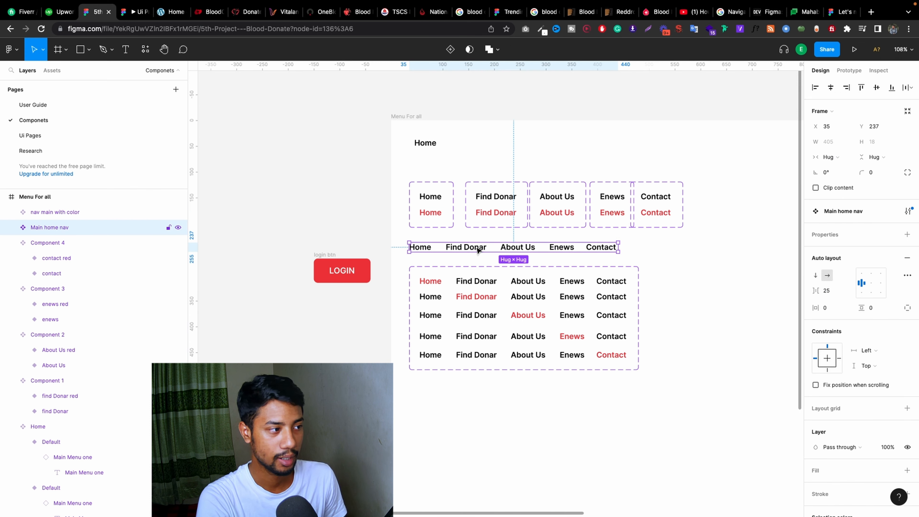
{"action": "left_click", "coordinate": [460, 285]}
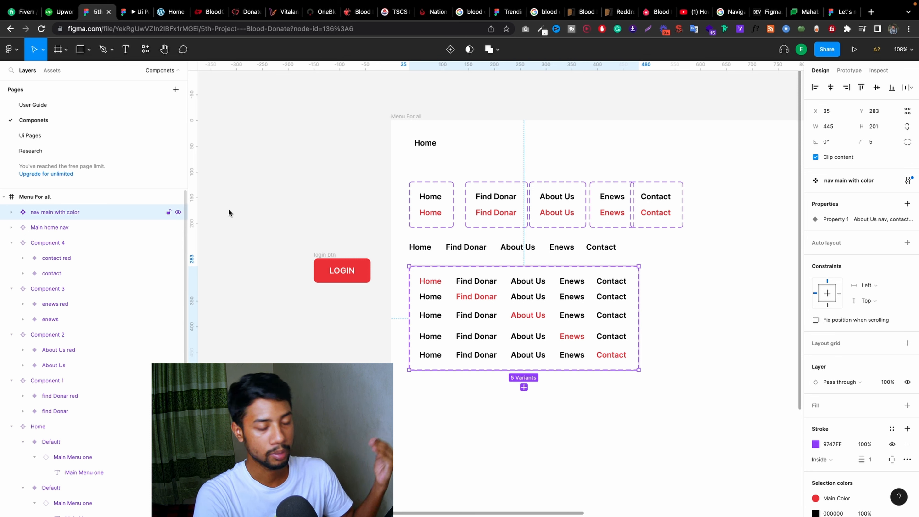
{"action": "left_click", "coordinate": [425, 143]}
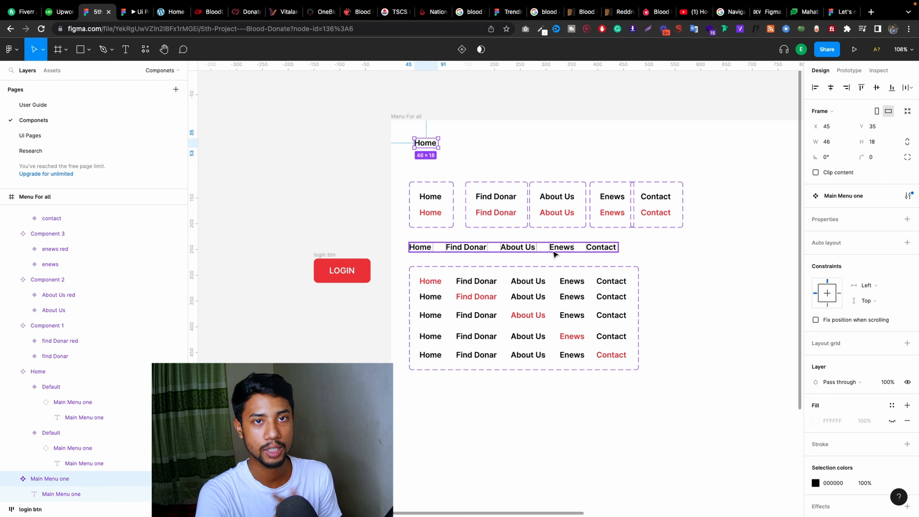
{"action": "left_click", "coordinate": [468, 247]}
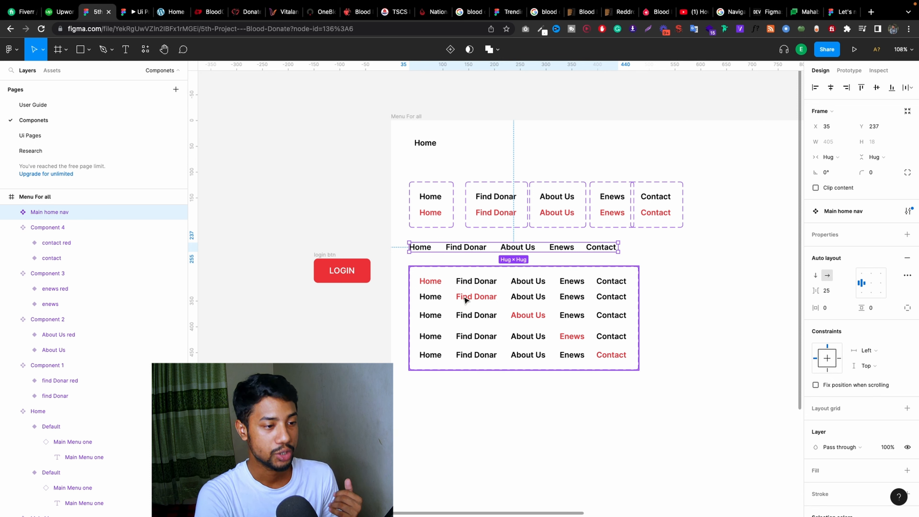
On the Ui Pages page, try the header nav instance's find Donar nav variant, and restore its home nav variant.
{"action": "left_click", "coordinate": [55, 136]}
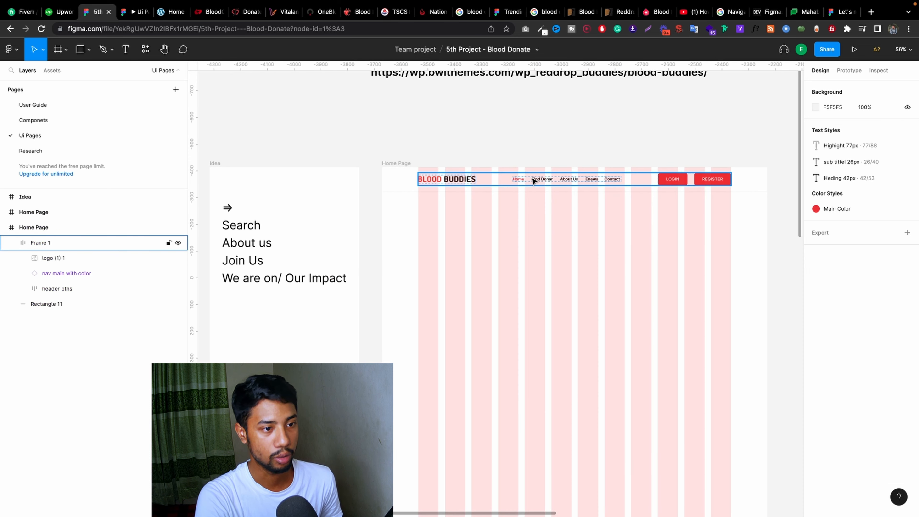
{"action": "left_click", "coordinate": [541, 180]}
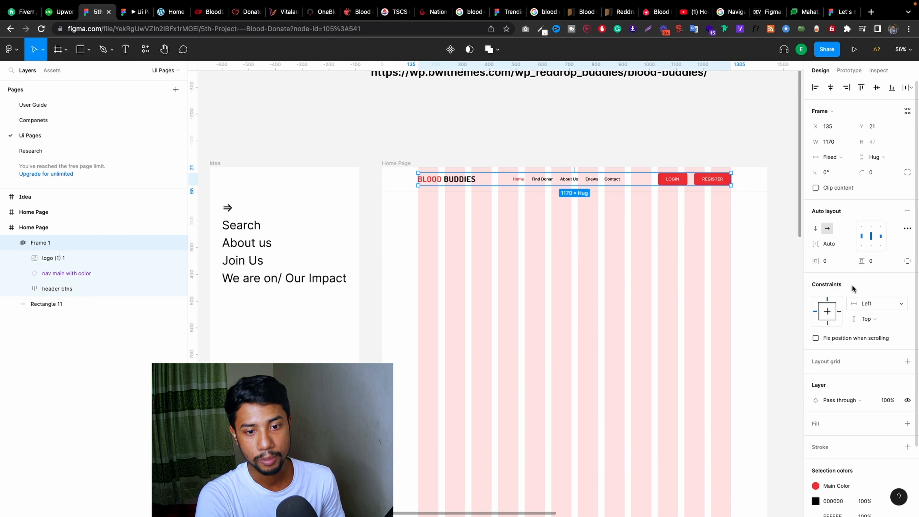
{"action": "double_click", "coordinate": [592, 183]}
{"action": "left_click", "coordinate": [868, 227]}
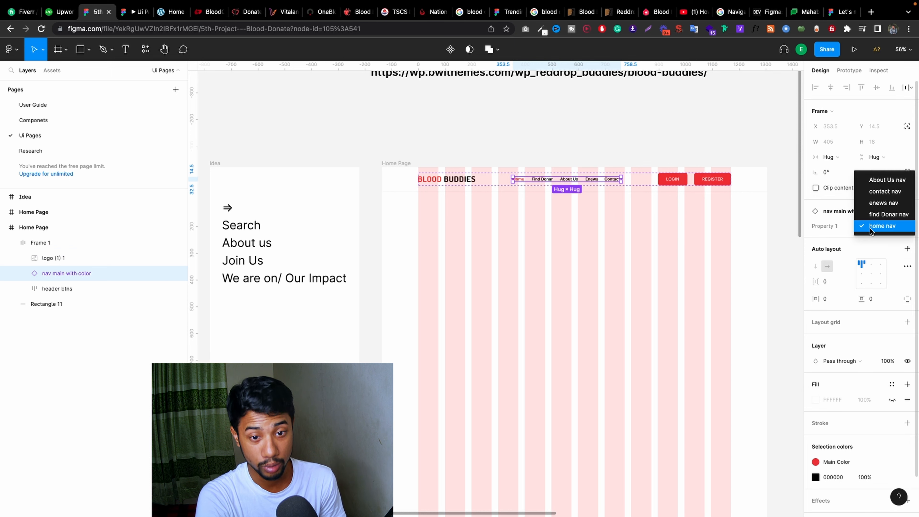
{"action": "left_click", "coordinate": [880, 217]}
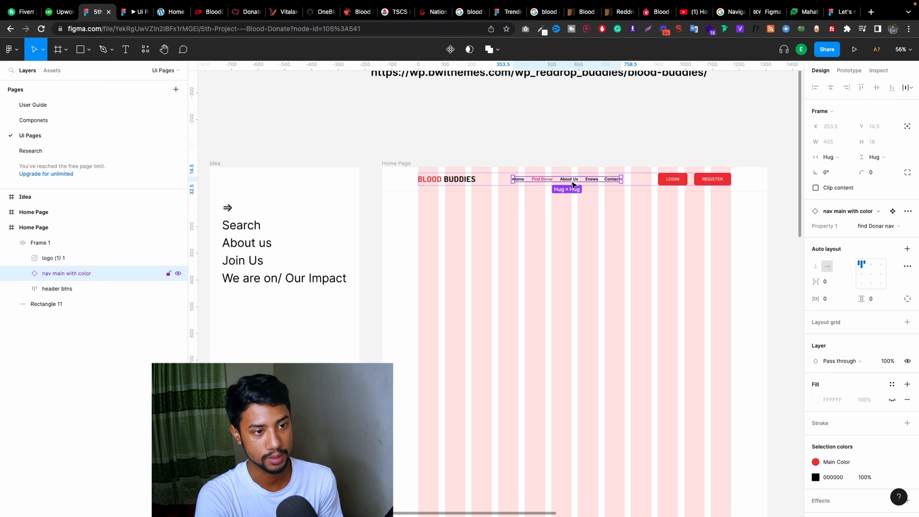
{"action": "left_click", "coordinate": [883, 226]}
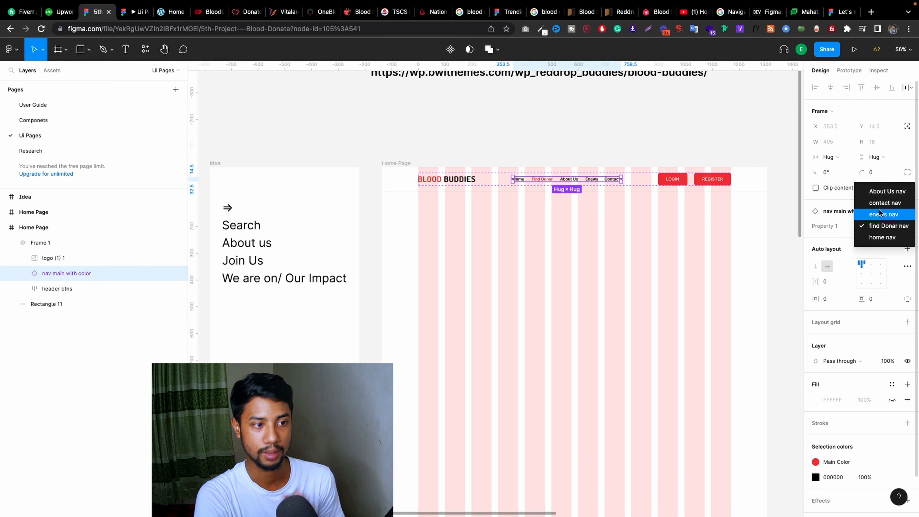
{"action": "left_click", "coordinate": [879, 236]}
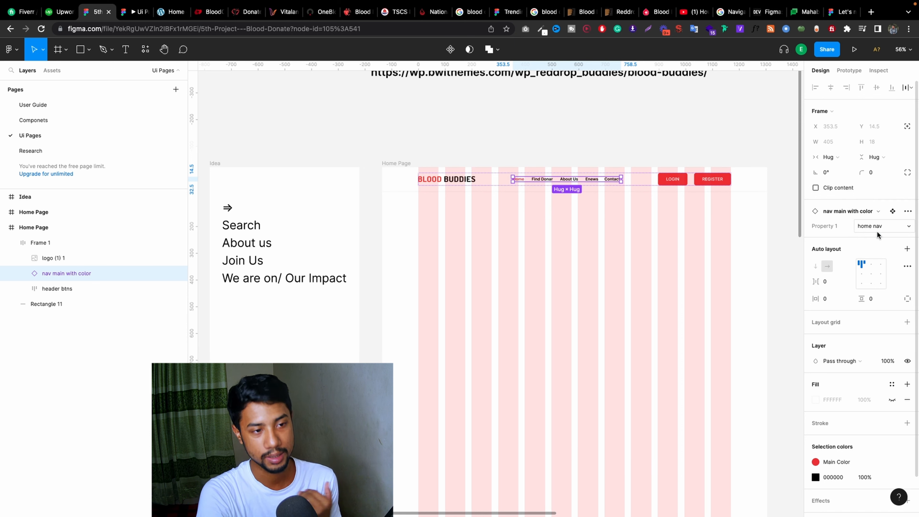
{"action": "left_click", "coordinate": [542, 149]}
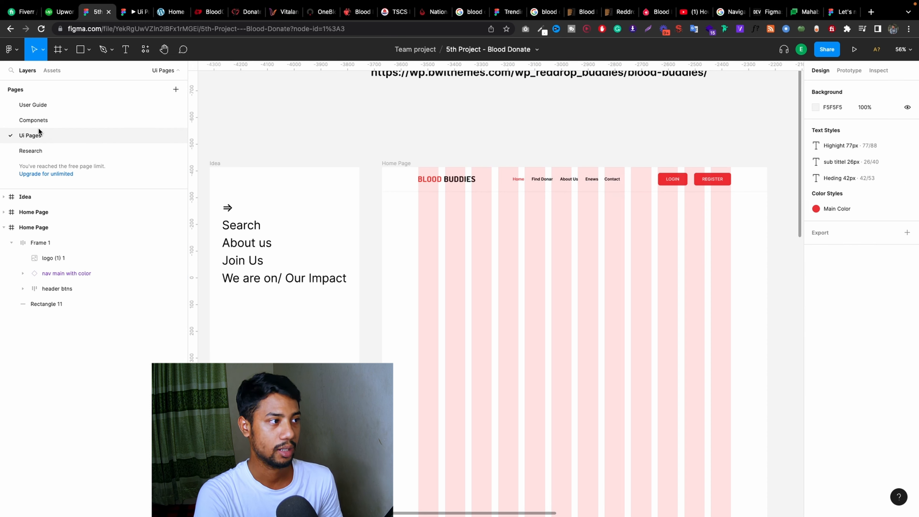
Review the User Guide page, the Componets page and the Menu For all group in the local component assets.
{"action": "left_click", "coordinate": [36, 108]}
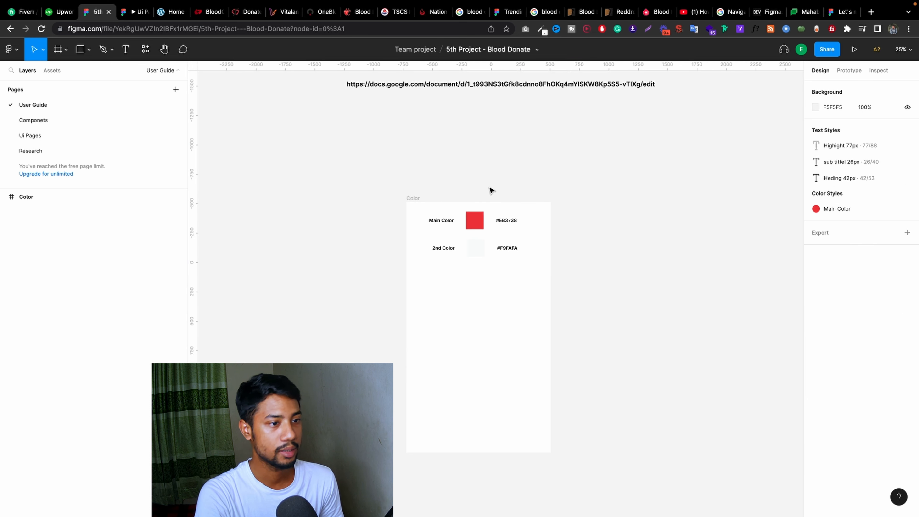
{"action": "left_click", "coordinate": [85, 124]}
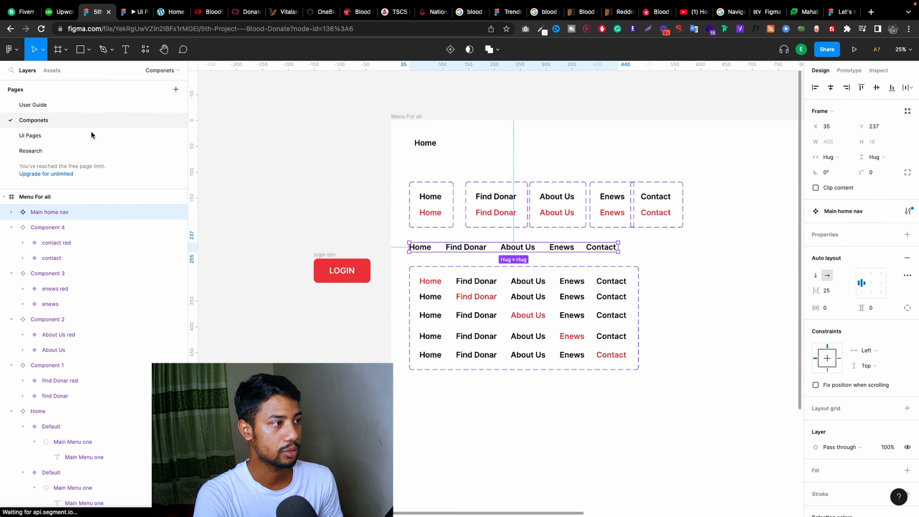
{"action": "left_click", "coordinate": [400, 117]}
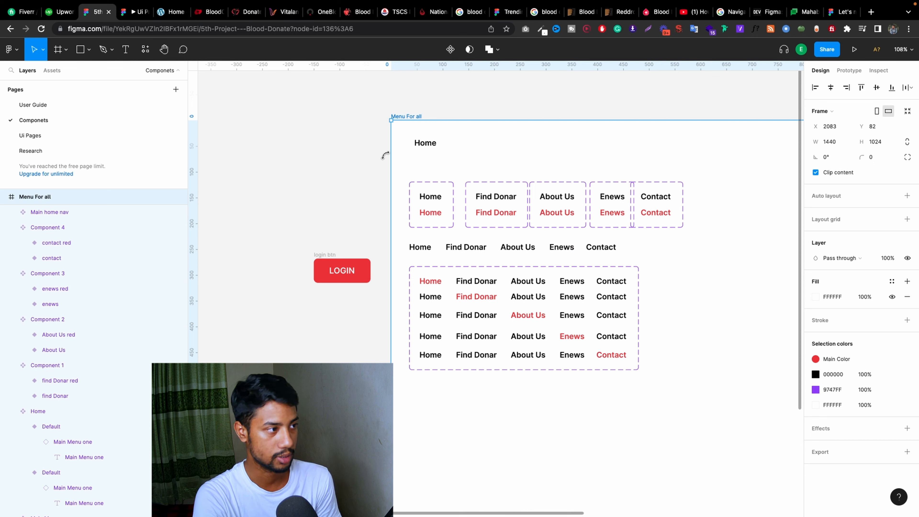
{"action": "left_click", "coordinate": [49, 71]}
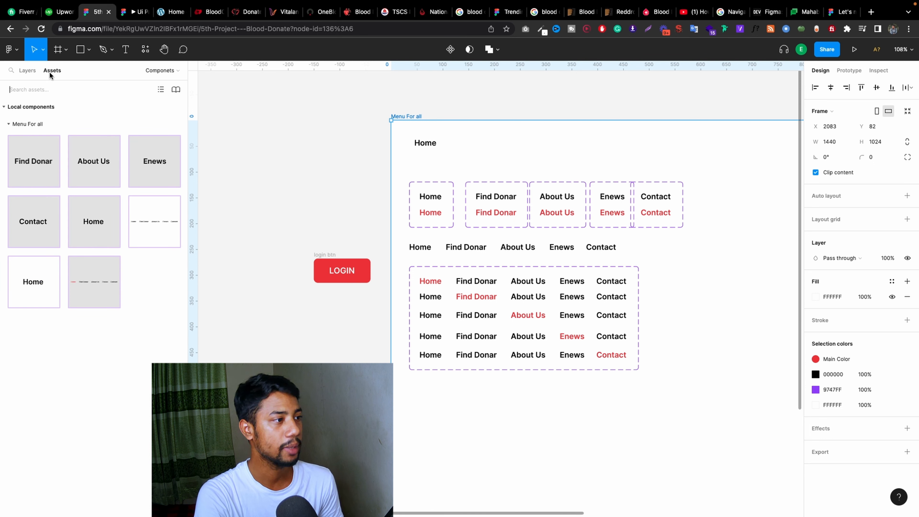
{"action": "left_click", "coordinate": [9, 123]}
{"action": "key", "text": "Escape"}
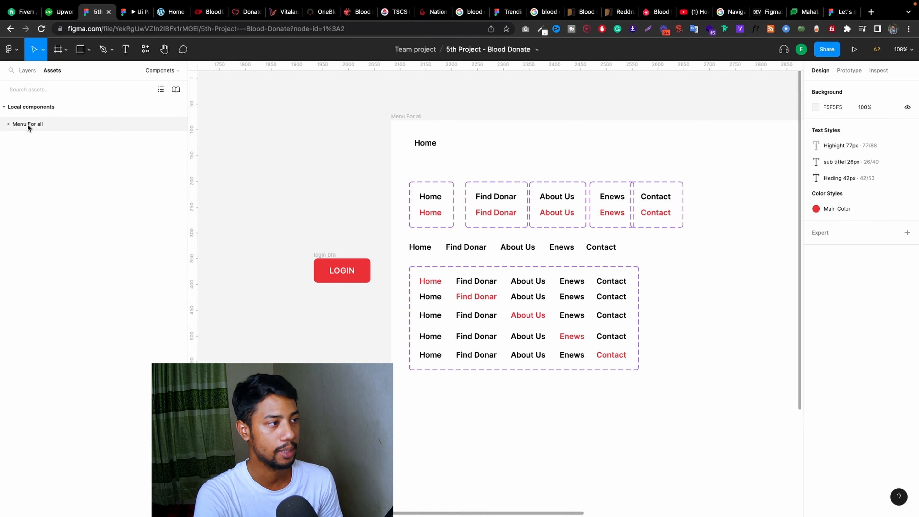
{"action": "left_click", "coordinate": [9, 124]}
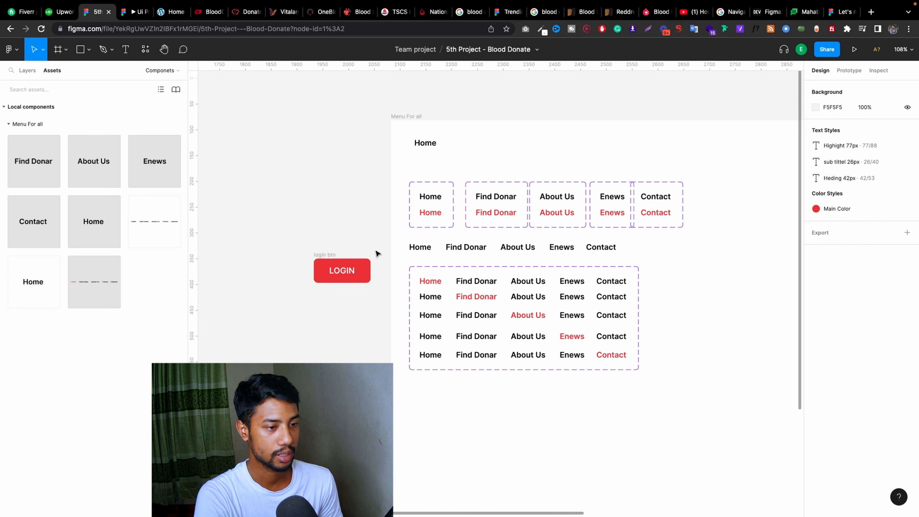
{"action": "left_click", "coordinate": [9, 124]}
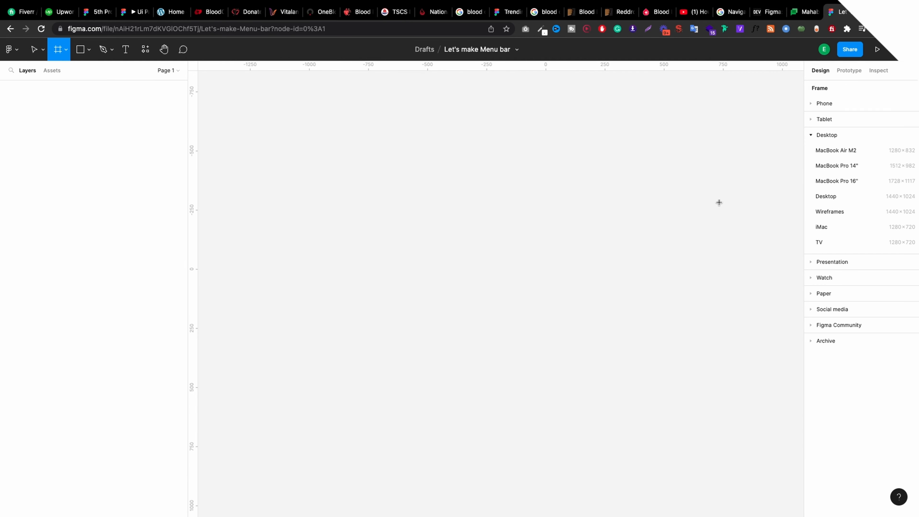
In the Let's make Menu bar file, create a 1440 × 1024 Desktop frame and rename it main Menu Page.
{"action": "left_click", "coordinate": [842, 195]}
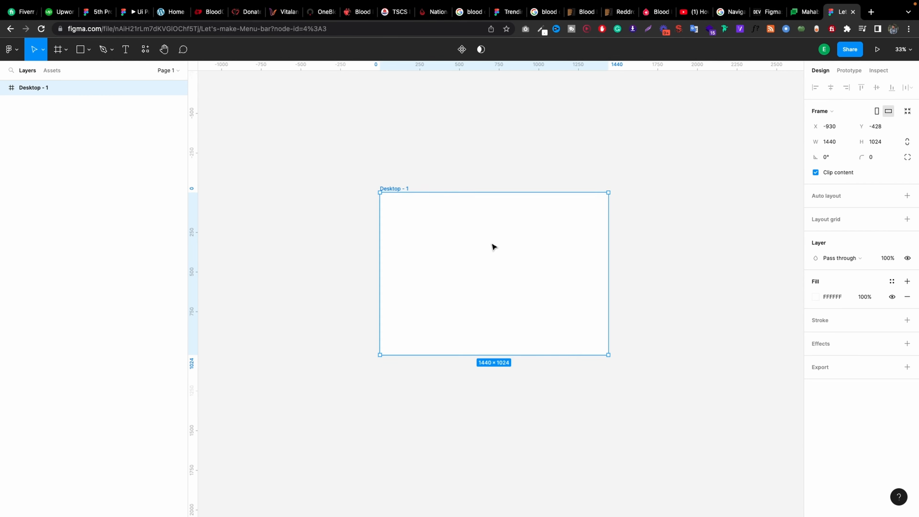
{"action": "double_click", "coordinate": [393, 189]}
{"action": "type", "text": "main Menu Page"}
{"action": "key", "text": "Return"}
Add a Home text to the main Menu Page frame and format it as Inter Semi Bold, size 16.
{"action": "key", "text": "t"}
{"action": "left_click", "coordinate": [425, 240]}
{"action": "type", "text": "Home"}
{"action": "key", "text": "Escape"}
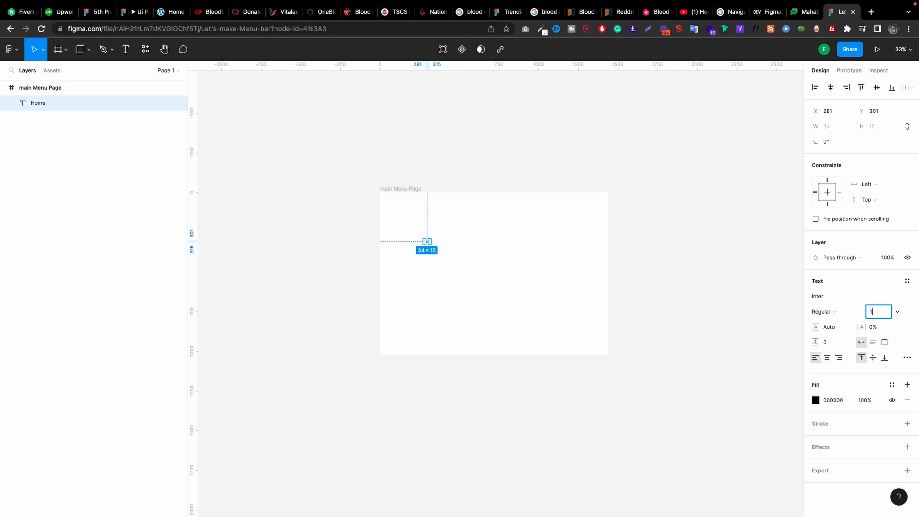
{"action": "left_click", "coordinate": [834, 316]}
{"action": "left_click", "coordinate": [835, 333]}
{"action": "scroll", "coordinate": [426, 254], "scroll_direction": "up", "scroll_amount": 5}
{"action": "left_click", "coordinate": [428, 214]}
{"action": "left_click", "coordinate": [431, 228]}
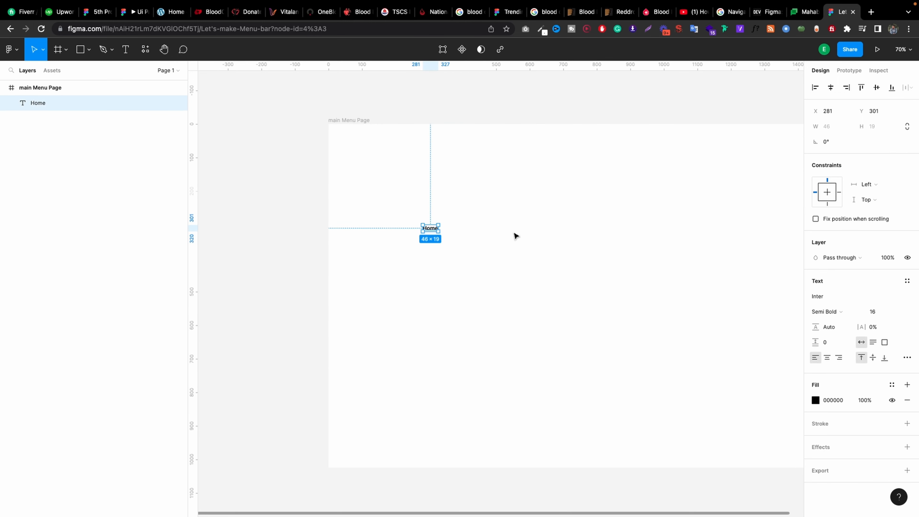
Move the Home text near the frame's upper-left corner, to about X 51, Y 25.
{"action": "left_click_drag", "start_coordinate": [435, 230], "coordinate": [349, 129]}
{"action": "scroll", "coordinate": [365, 147], "scroll_direction": "up", "scroll_amount": 5}
{"action": "left_click", "coordinate": [370, 149]}
{"action": "left_click", "coordinate": [368, 174]}
{"action": "key", "text": "Delete"}
Turn the Home text into a component and rename it single menu item.
{"action": "left_click", "coordinate": [370, 147]}
{"action": "left_click", "coordinate": [461, 50]}
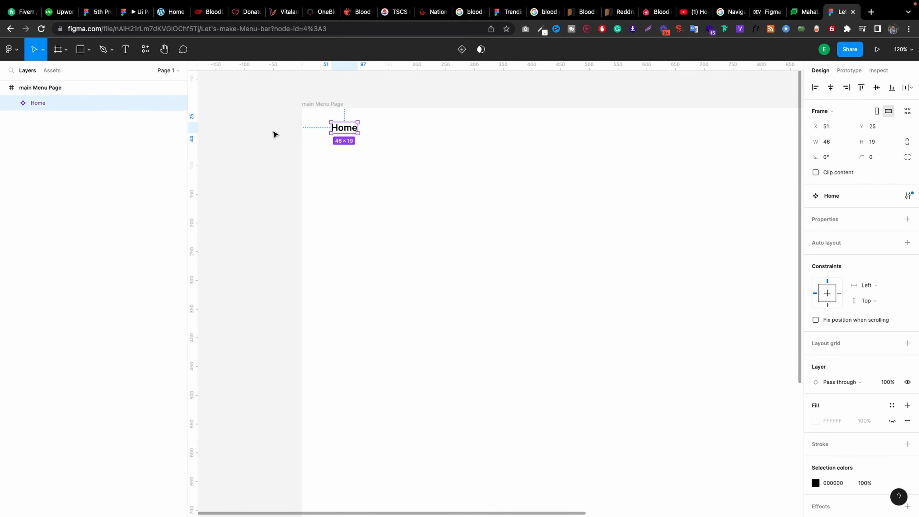
{"action": "double_click", "coordinate": [52, 103]}
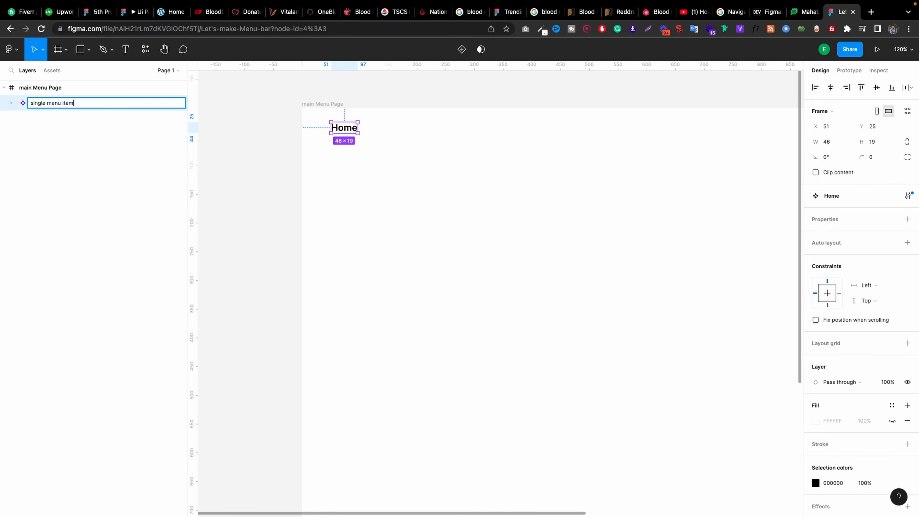
{"action": "key", "text": "Return"}
Place two instances of the single menu item component in a column below the original, the lower one at about Y 130.
{"action": "left_click", "coordinate": [52, 70]}
{"action": "left_click", "coordinate": [8, 124]}
{"action": "left_click_drag", "start_coordinate": [17, 144], "coordinate": [345, 188]}
Rename the upper instance home and the lower instance home_hover.
{"action": "double_click", "coordinate": [47, 107]}
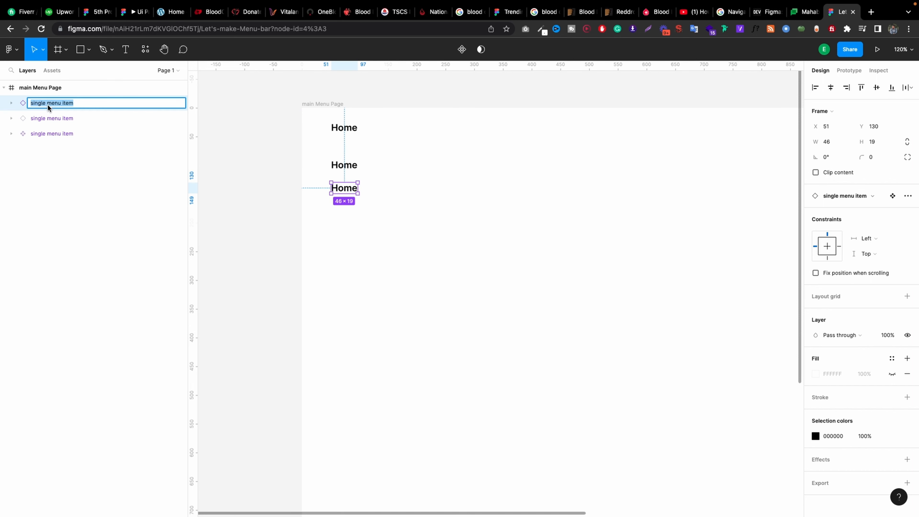
{"action": "double_click", "coordinate": [53, 119]}
{"action": "type", "text": "home"}
{"action": "left_click", "coordinate": [56, 106]}
{"action": "double_click", "coordinate": [53, 103]}
{"action": "type", "text": "home"}
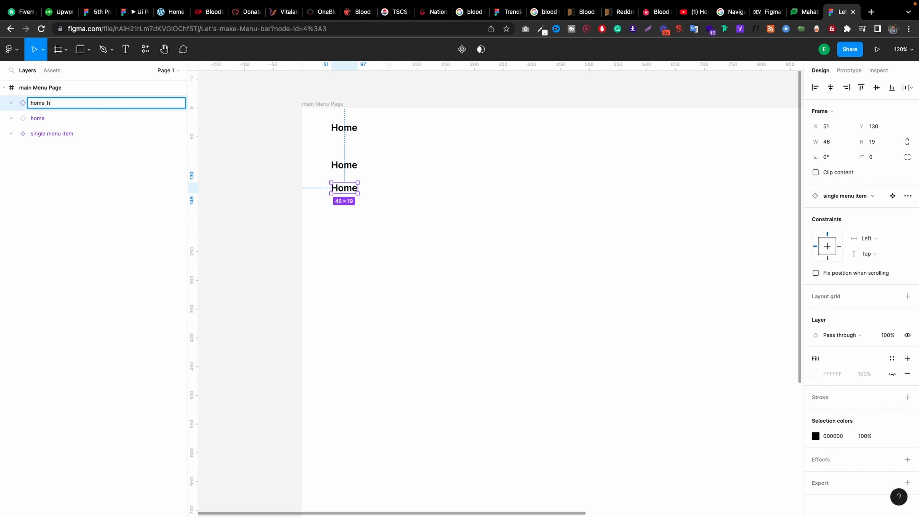
{"action": "left_click", "coordinate": [420, 253]}
Set the colour of the home_hover instance to FF0000.
{"action": "left_click", "coordinate": [346, 189]}
{"action": "left_click", "coordinate": [892, 436]}
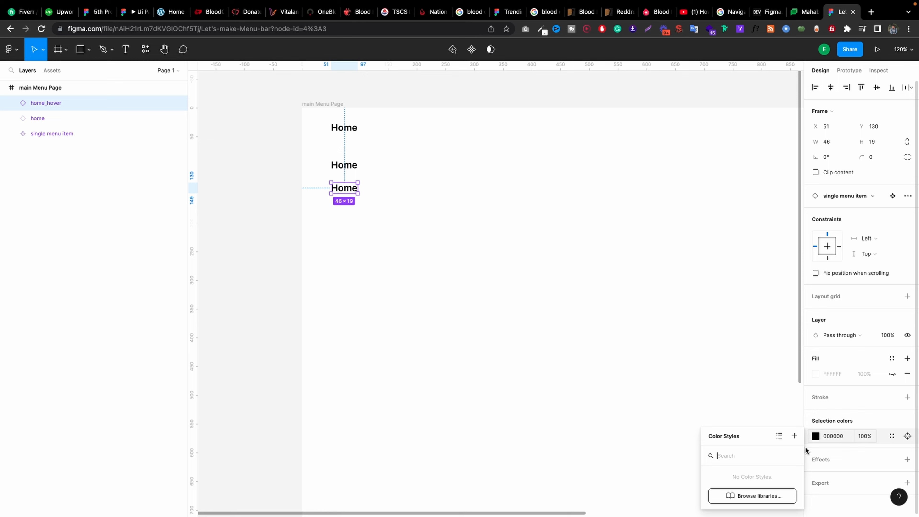
{"action": "left_click", "coordinate": [837, 436]}
{"action": "type", "text": "FF0000"}
{"action": "key", "text": "Return"}
Turn the home and home_hover instances into components and combine them as a variant set named home.
{"action": "left_click_drag", "start_coordinate": [420, 144], "coordinate": [430, 179]}
{"action": "left_click", "coordinate": [466, 49]}
{"action": "left_click", "coordinate": [459, 98]}
{"action": "double_click", "coordinate": [71, 104]}
{"action": "key", "text": "Return"}
{"action": "left_click", "coordinate": [481, 216]}
{"action": "key", "text": "super+z"}
Link the home variant to home_hover with a While hovering, Change to prototype interaction.
{"action": "left_click", "coordinate": [350, 169]}
{"action": "left_click", "coordinate": [848, 70]}
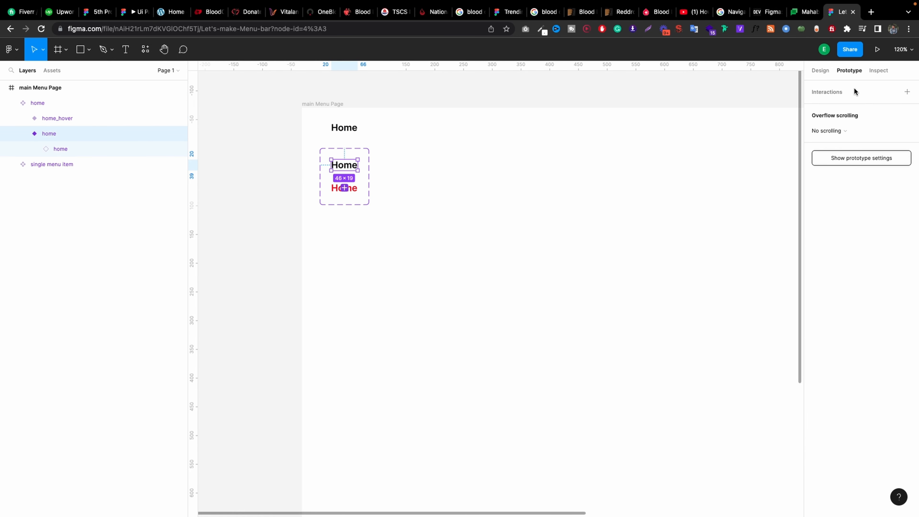
{"action": "left_click_drag", "start_coordinate": [344, 170], "coordinate": [344, 188]}
{"action": "left_click", "coordinate": [720, 130]}
{"action": "left_click", "coordinate": [727, 157]}
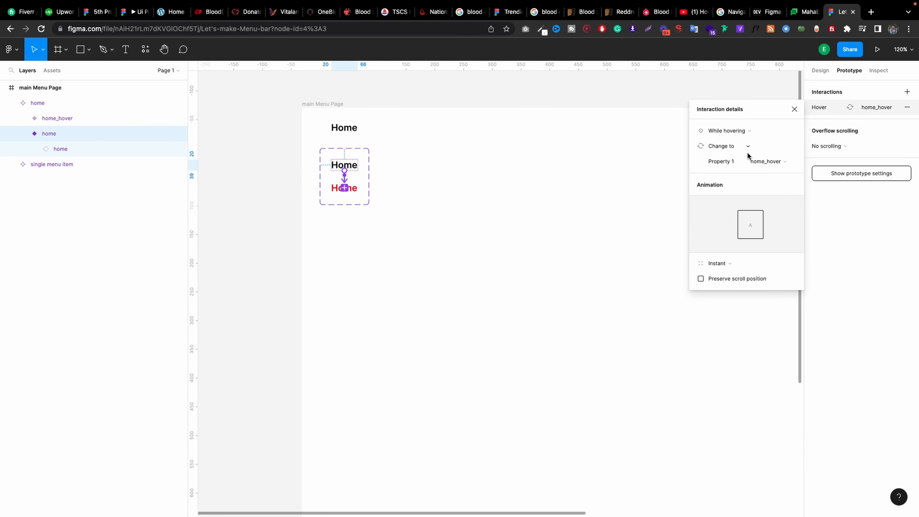
Set the hover interaction's animation to Dissolve and close its details.
{"action": "left_click", "coordinate": [728, 267]}
{"action": "left_click", "coordinate": [728, 286]}
{"action": "left_click", "coordinate": [745, 263]}
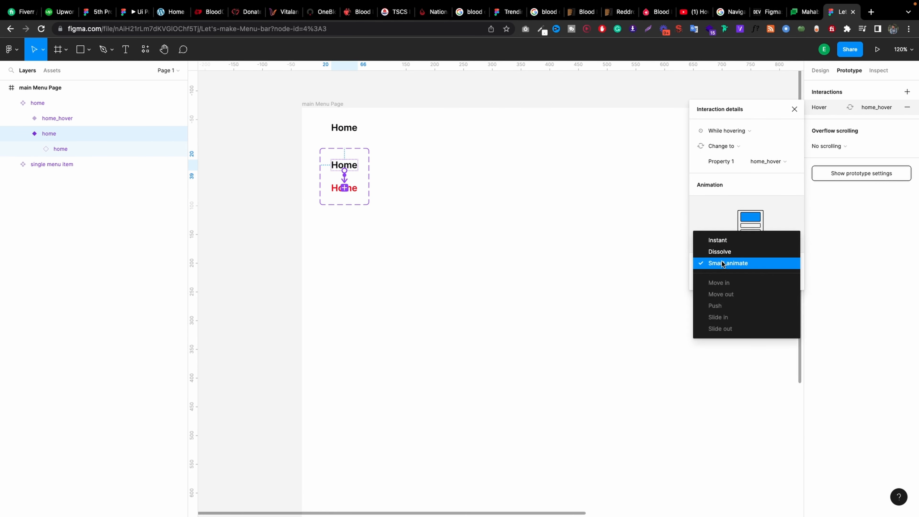
{"action": "left_click", "coordinate": [745, 251]}
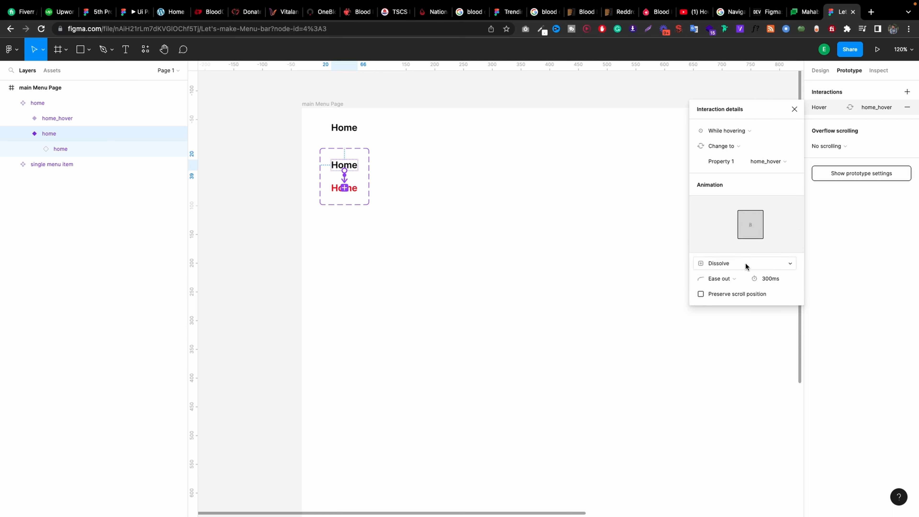
{"action": "left_click", "coordinate": [793, 109]}
Duplicate the home variant set beside the original at about X 148, Y 70, and rename the copy Find Donar.
{"action": "left_click", "coordinate": [355, 151]}
{"action": "left_click_drag", "start_coordinate": [367, 165], "coordinate": [433, 169]}
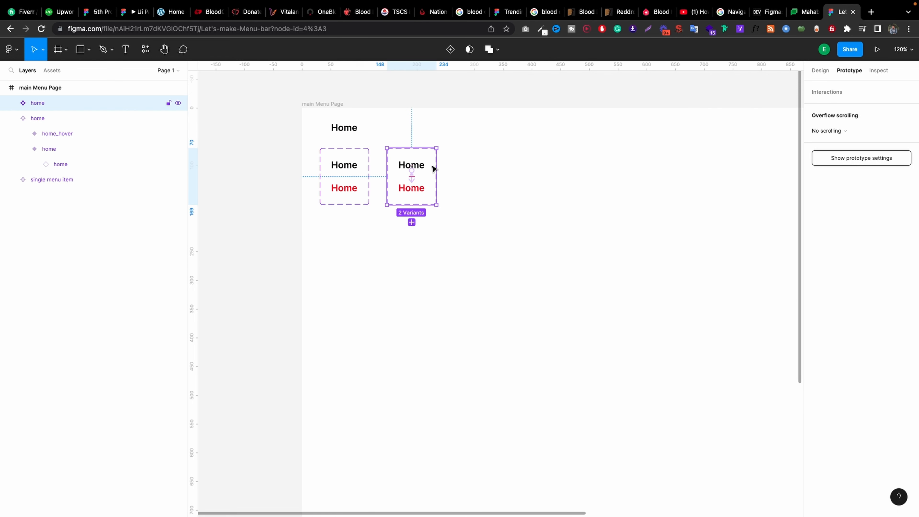
{"action": "double_click", "coordinate": [52, 102]}
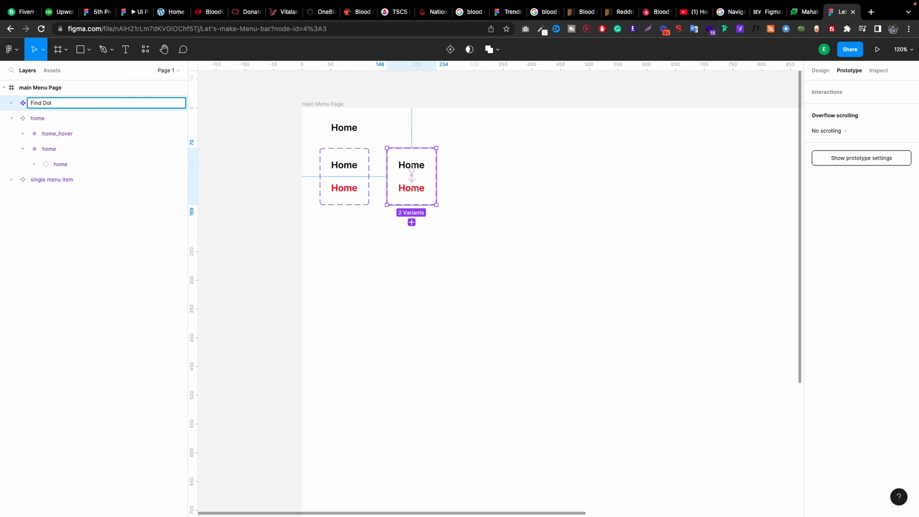
Change the black label in the Find Donar variant set to Find Donar.
{"action": "left_click", "coordinate": [411, 165]}
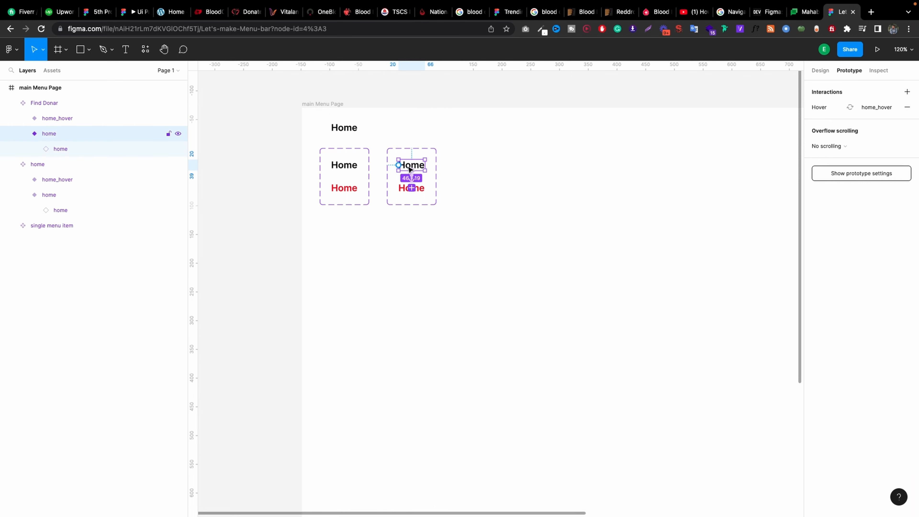
{"action": "double_click", "coordinate": [415, 162]}
{"action": "left_click", "coordinate": [436, 158]}
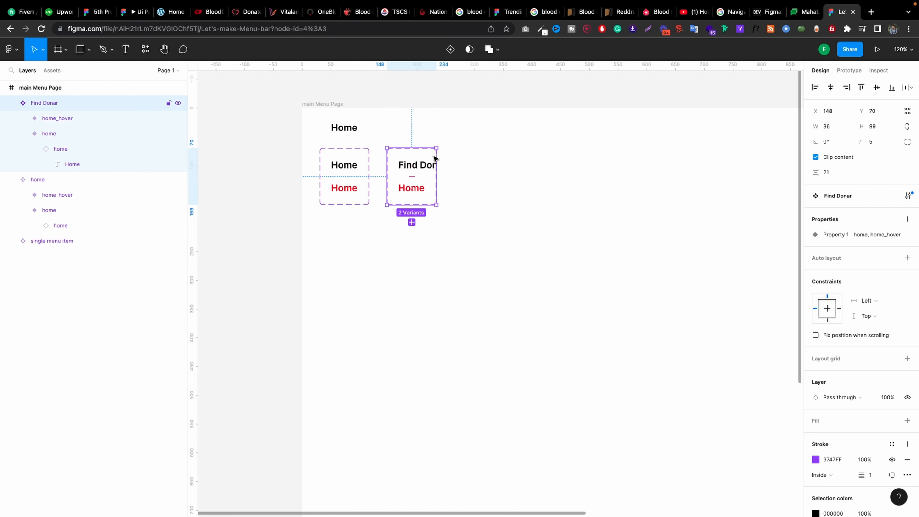
Widen the Find Donar variant set to 121 and change its red label to Find Donar.
{"action": "left_click_drag", "start_coordinate": [436, 158], "coordinate": [548, 176]}
{"action": "double_click", "coordinate": [418, 189]}
{"action": "double_click", "coordinate": [418, 189]}
{"action": "type", "text": "Find Donar"}
{"action": "left_click", "coordinate": [476, 206]}
Duplicate the Find Donar variant set at about X 313, Y 70 and change both labels in the copy to About Us.
{"action": "double_click", "coordinate": [527, 168]}
{"action": "type", "text": "A"}
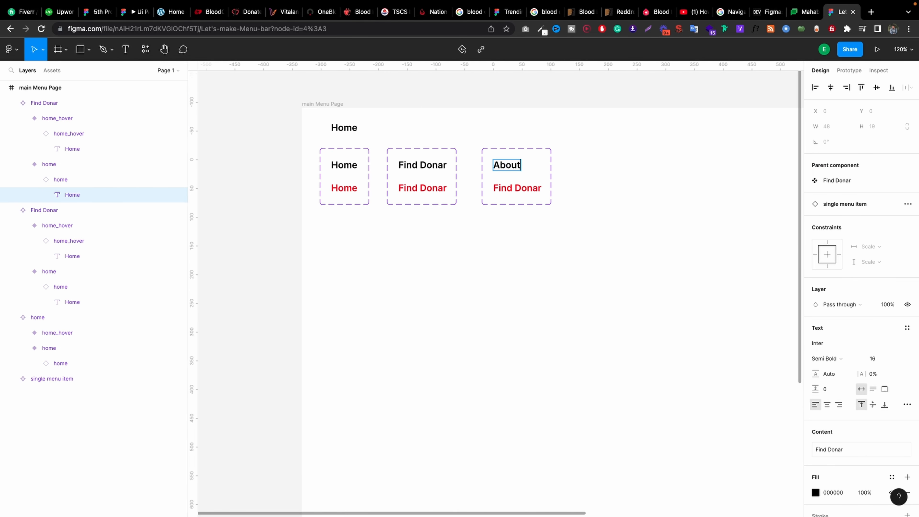
{"action": "key", "text": "super+a"}
{"action": "key", "text": "super+c"}
{"action": "double_click", "coordinate": [517, 188]}
{"action": "key", "text": "super+v"}
Rename the duplicated variant set About Us.
{"action": "double_click", "coordinate": [52, 103]}
{"action": "key", "text": "super+v"}
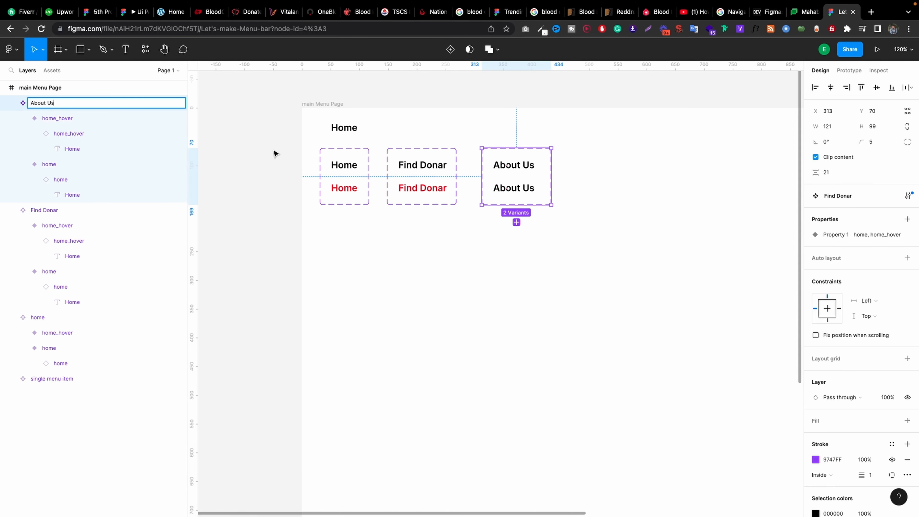
{"action": "left_click", "coordinate": [275, 152]}
Duplicate the About Us variant set at about X 465, Y 70 and change both labels in the copy to Enews.
{"action": "left_click", "coordinate": [527, 177]}
{"action": "left_click_drag", "start_coordinate": [528, 179], "coordinate": [615, 179]}
{"action": "double_click", "coordinate": [608, 166]}
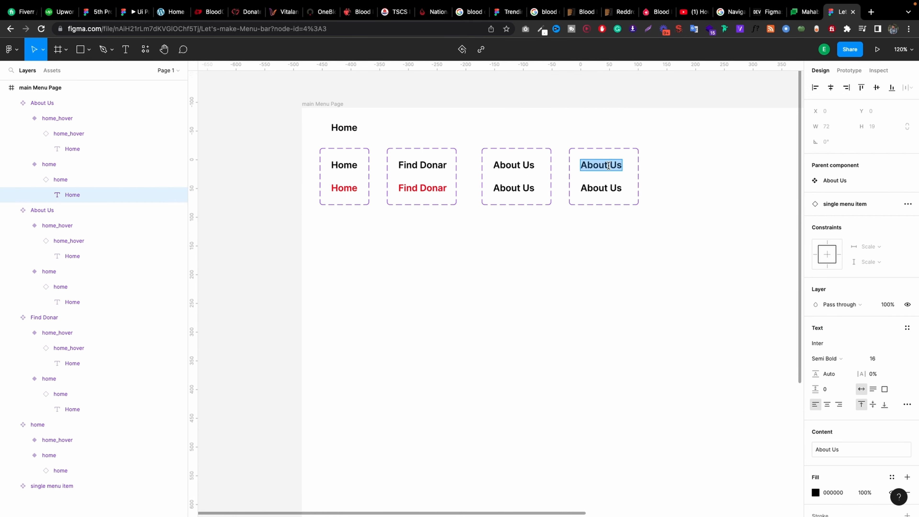
{"action": "double_click", "coordinate": [594, 185]}
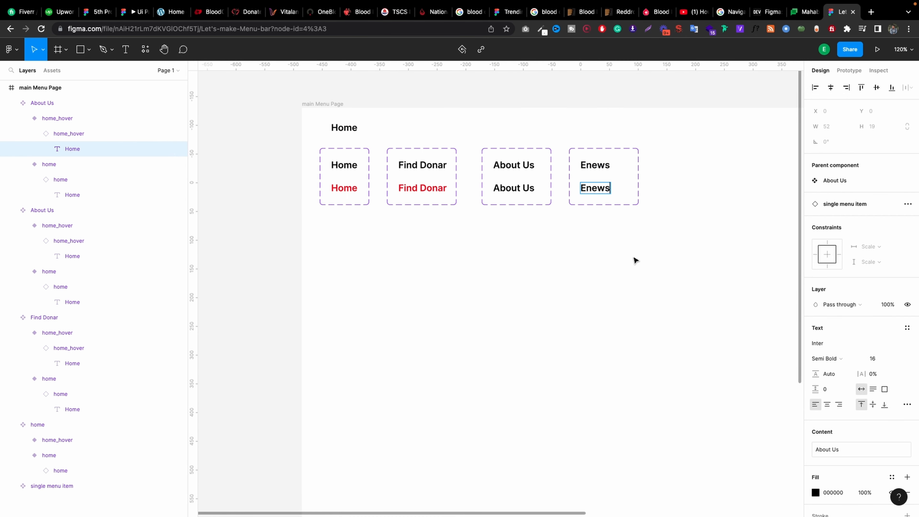
Recolor the lower hover labels in the About Us and Enews variant sets red.
{"action": "left_click", "coordinate": [518, 192]}
{"action": "scroll", "coordinate": [862, 428], "scroll_direction": "down", "scroll_amount": 1}
{"action": "left_click", "coordinate": [834, 434]}
{"action": "type", "text": "c00"}
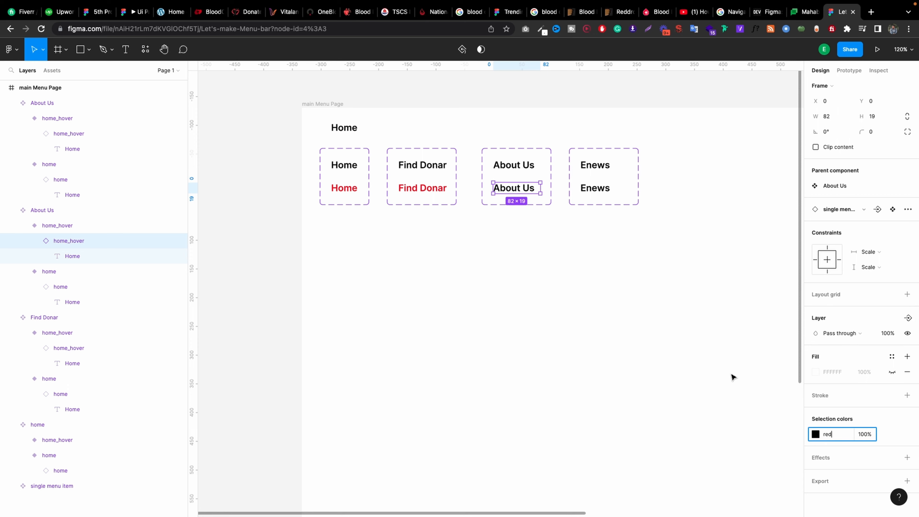
{"action": "left_click", "coordinate": [596, 190]}
{"action": "double_click", "coordinate": [596, 190]}
{"action": "scroll", "coordinate": [873, 396], "scroll_direction": "down", "scroll_amount": 2}
{"action": "left_click", "coordinate": [836, 410]}
{"action": "type", "text": "c00"}
{"action": "left_click", "coordinate": [683, 386]}
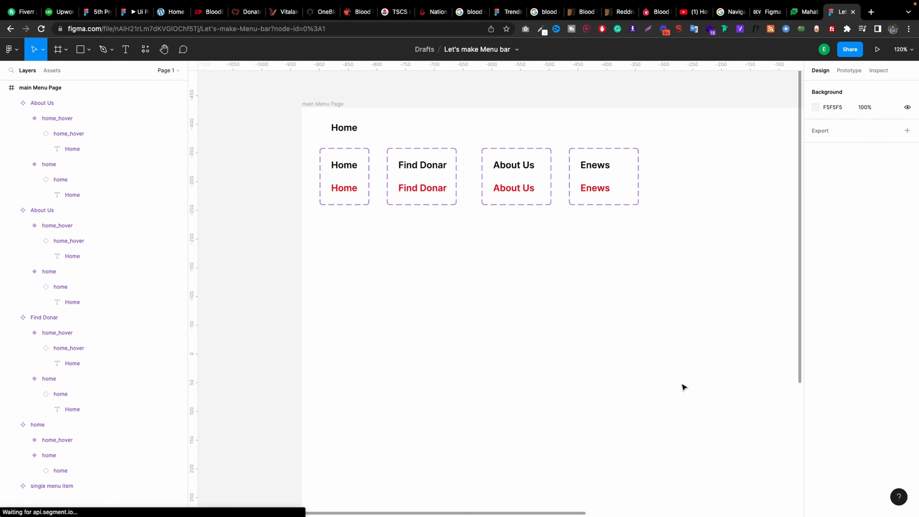
Duplicate the Enews variant set at about X 630, Y 70 and change both labels in the copy to Contact.
{"action": "left_click", "coordinate": [516, 195]}
{"action": "left_click", "coordinate": [614, 183]}
{"action": "left_click_drag", "start_coordinate": [614, 183], "coordinate": [709, 183], "text": "alt"}
{"action": "double_click", "coordinate": [691, 164]}
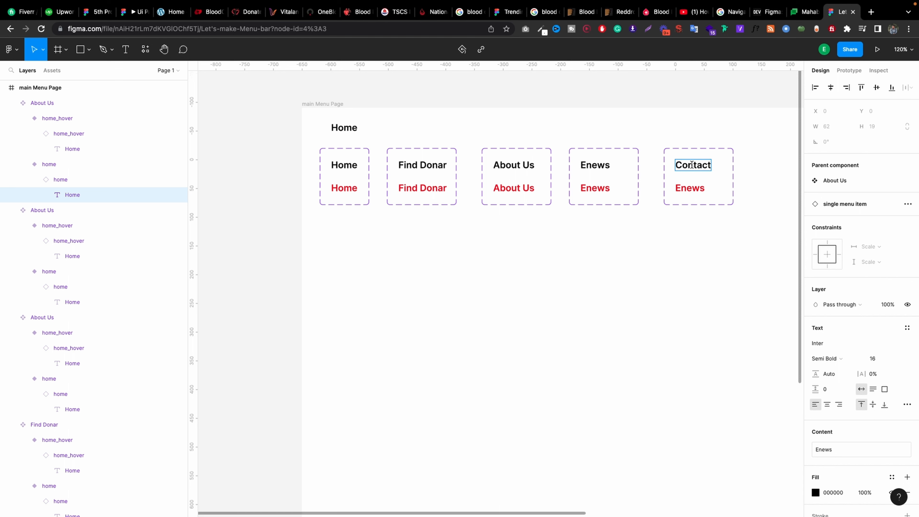
{"action": "key", "text": "super+a"}
{"action": "key", "text": "super+c"}
{"action": "double_click", "coordinate": [689, 188]}
{"action": "key", "text": "super+v"}
Recolor the lower hover label in the Contact variant set red.
{"action": "double_click", "coordinate": [54, 119]}
{"action": "double_click", "coordinate": [683, 193]}
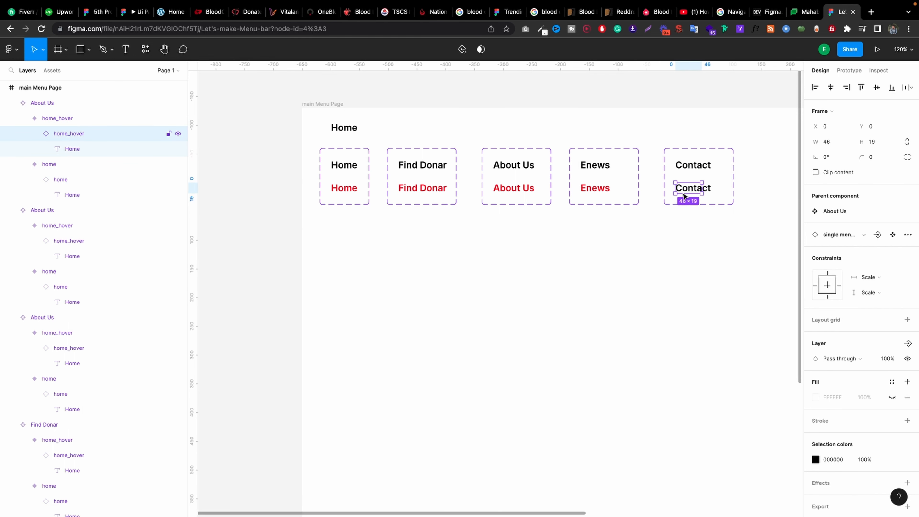
{"action": "scroll", "coordinate": [834, 423], "scroll_direction": "down", "scroll_amount": 2}
{"action": "left_click", "coordinate": [833, 435]}
{"action": "type", "text": "c00"}
{"action": "left_click", "coordinate": [723, 283]}
Rename the variant set containing the Contact labels to Contact.
{"action": "left_click", "coordinate": [707, 190]}
{"action": "double_click", "coordinate": [52, 104]}
{"action": "key", "text": "super+v"}
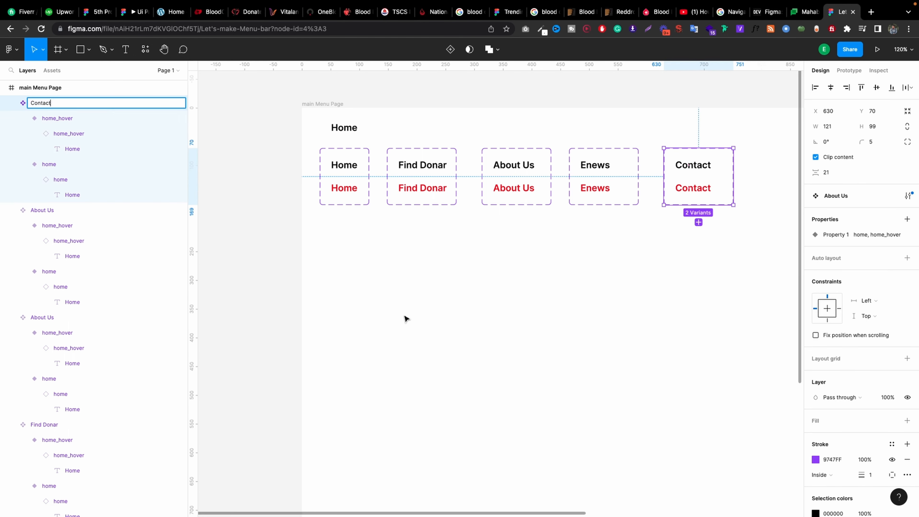
{"action": "left_click", "coordinate": [405, 318]}
Rename the variant set containing the Enews labels to Enews.
{"action": "left_click", "coordinate": [571, 182]}
{"action": "double_click", "coordinate": [599, 166]}
{"action": "left_click", "coordinate": [90, 211]}
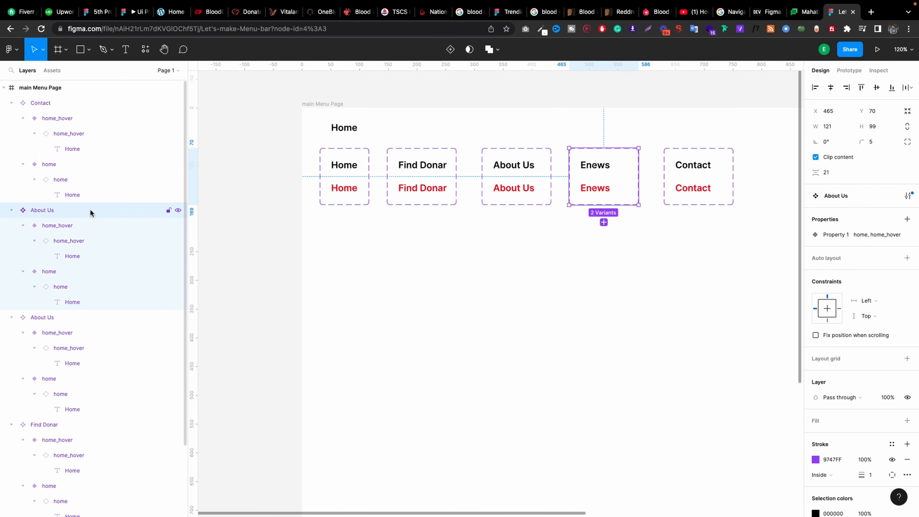
{"action": "double_click", "coordinate": [90, 212]}
{"action": "key", "text": "super+v"}
{"action": "left_click", "coordinate": [377, 282]}
Examine the hover prototype interactions carried over to the Find Donar, About Us, Enews and Contact variant sets.
{"action": "left_click", "coordinate": [513, 177]}
{"action": "left_click", "coordinate": [433, 173]}
{"action": "left_click", "coordinate": [849, 73]}
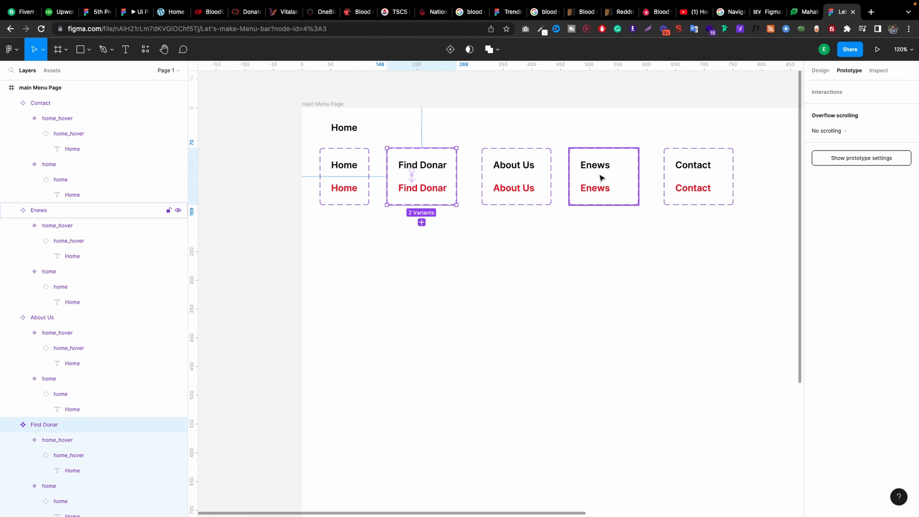
{"action": "left_click", "coordinate": [601, 177]}
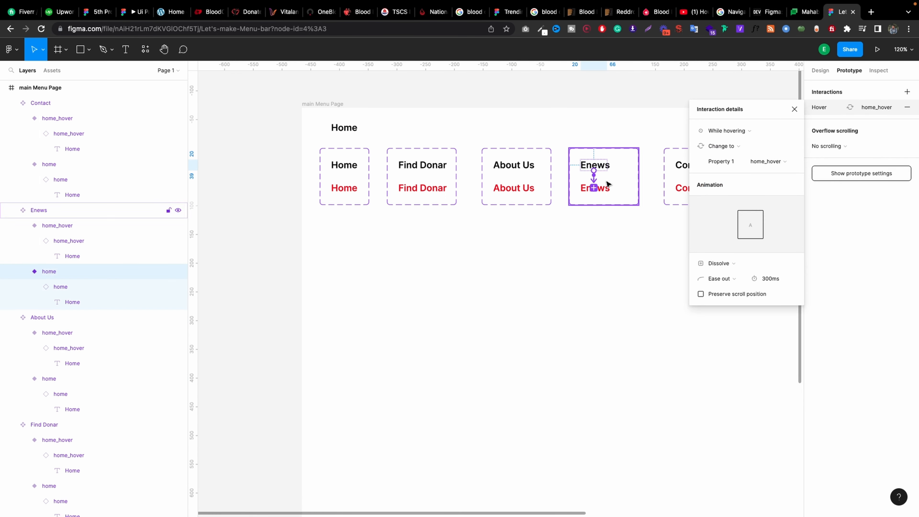
{"action": "left_click", "coordinate": [793, 109]}
{"action": "left_click", "coordinate": [687, 179]}
{"action": "left_click", "coordinate": [599, 175]}
{"action": "left_click", "coordinate": [503, 178]}
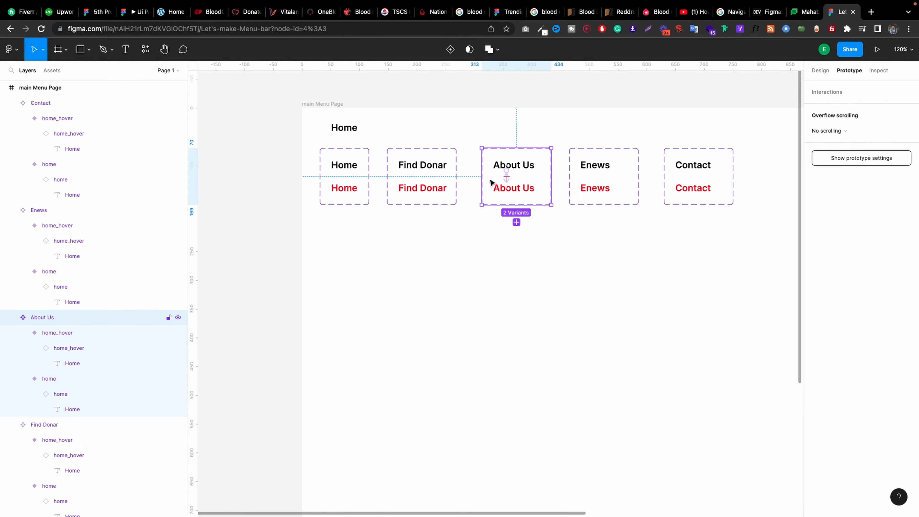
{"action": "left_click", "coordinate": [428, 176]}
{"action": "left_click", "coordinate": [711, 101]}
Add the text note "If you want then you can change the Name" and move it well below the variant sets.
{"action": "key", "text": "t"}
{"action": "left_click", "coordinate": [404, 301]}
{"action": "type", "text": "If you want then you can"}
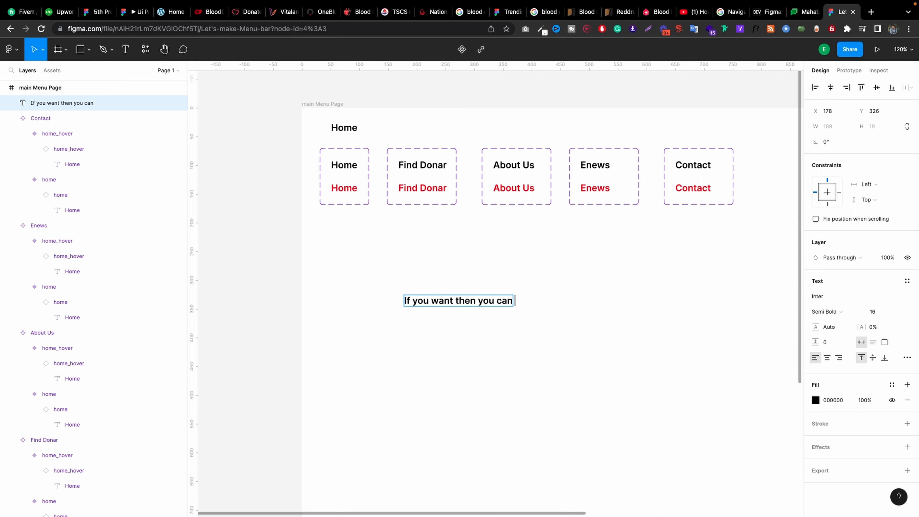
{"action": "type", "text": " change the Name"}
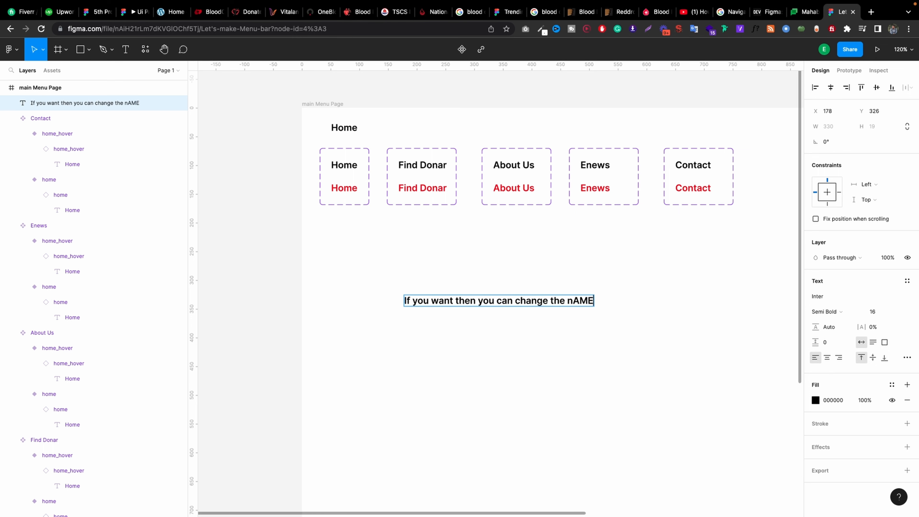
{"action": "left_click", "coordinate": [520, 282]}
{"action": "left_click_drag", "start_coordinate": [490, 305], "coordinate": [503, 379]}
{"action": "left_click", "coordinate": [425, 249]}
{"action": "left_click", "coordinate": [510, 313]}
{"action": "left_click", "coordinate": [520, 231]}
{"action": "left_click", "coordinate": [525, 259]}
Place instances of Home, Find Donar, About Us, Enews and Contact in a row below the variant sets.
{"action": "left_click", "coordinate": [53, 70]}
{"action": "left_click_drag", "start_coordinate": [146, 144], "coordinate": [363, 259]}
{"action": "left_click_drag", "start_coordinate": [95, 144], "coordinate": [461, 262]}
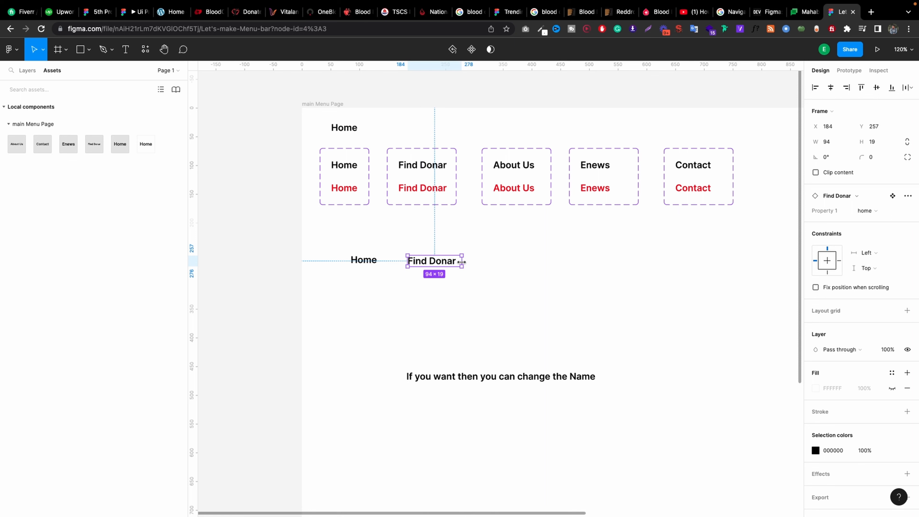
{"action": "left_click_drag", "start_coordinate": [69, 143], "coordinate": [596, 266]}
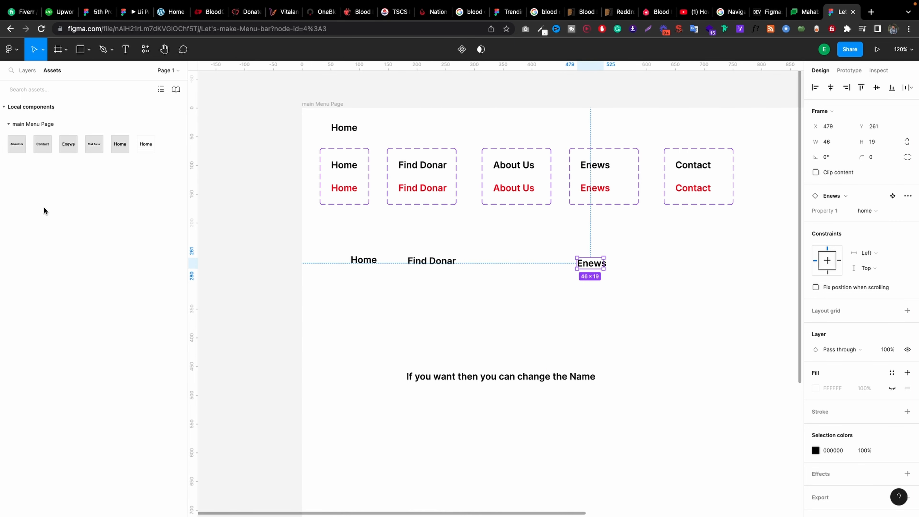
{"action": "left_click_drag", "start_coordinate": [17, 143], "coordinate": [492, 259]}
{"action": "left_click_drag", "start_coordinate": [42, 144], "coordinate": [662, 264]}
Combine the five menu item instances into a horizontal auto layout frame.
{"action": "left_click", "coordinate": [593, 263]}
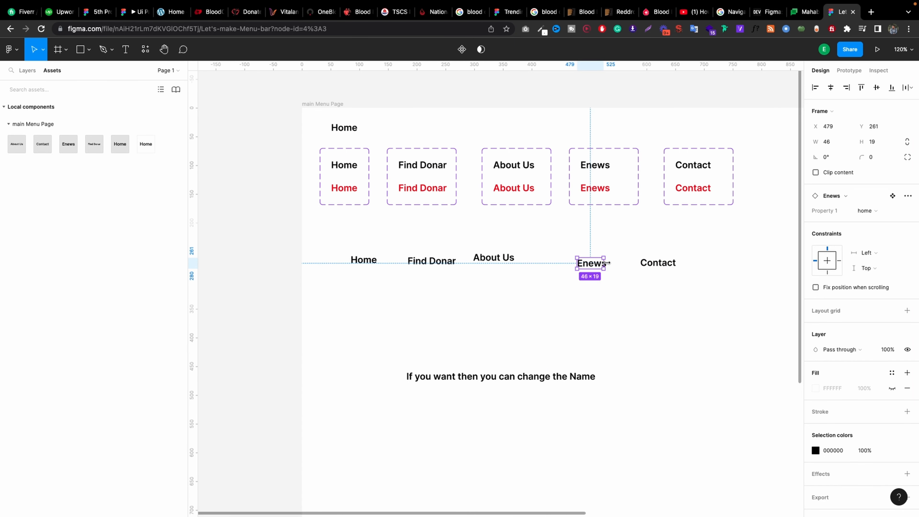
{"action": "left_click", "coordinate": [493, 257]}
{"action": "left_click", "coordinate": [554, 322]}
{"action": "left_click_drag", "start_coordinate": [720, 291], "coordinate": [312, 253]}
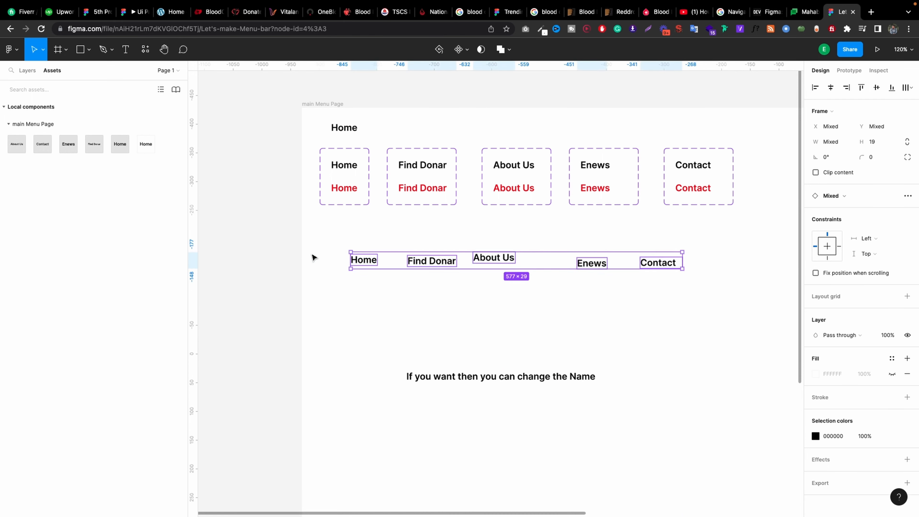
{"action": "key", "text": "shift+a"}
Rename the auto layout frame Main Nav.
{"action": "left_click", "coordinate": [28, 70]}
{"action": "double_click", "coordinate": [51, 105]}
{"action": "type", "text": "Mai"}
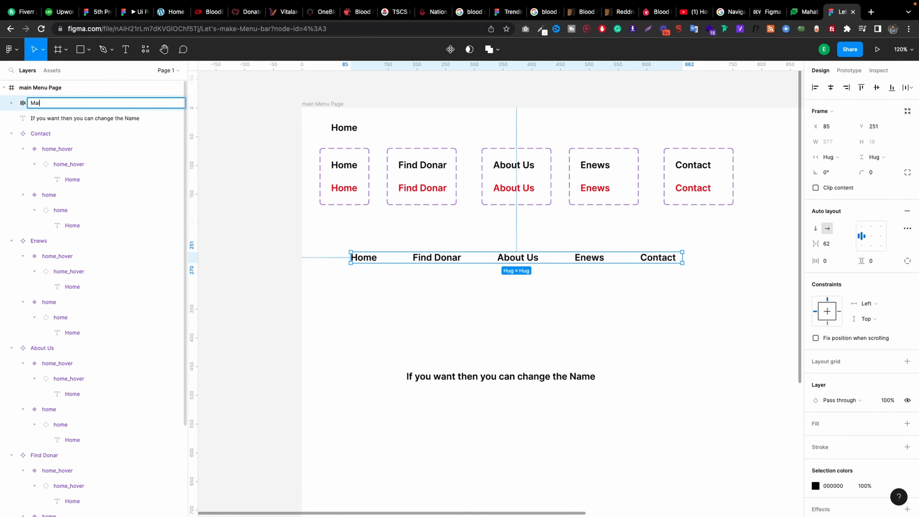
{"action": "type", "text": "n Nave"}
{"action": "double_click", "coordinate": [132, 103]}
{"action": "type", "text": "Nav"}
{"action": "left_click", "coordinate": [547, 308]}
Set the spacing between the items in the Main Nav to 25.
{"action": "left_click", "coordinate": [557, 257]}
{"action": "left_click", "coordinate": [840, 244]}
{"action": "type", "text": "25"}
{"action": "key", "text": "Return"}
{"action": "left_click", "coordinate": [307, 120]}
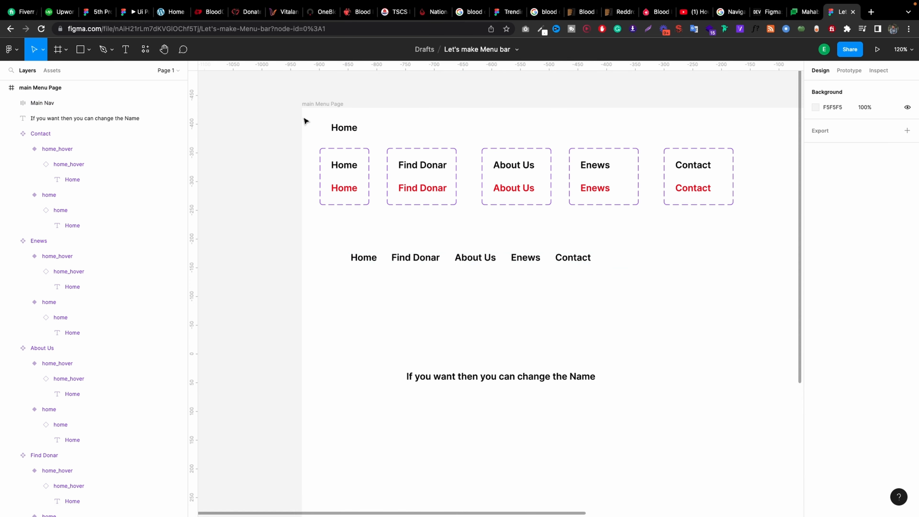
Preview the main Menu Page frame as a prototype to test the menu's hover effects, and return to the design file.
{"action": "left_click", "coordinate": [315, 104]}
{"action": "left_click", "coordinate": [877, 49]}
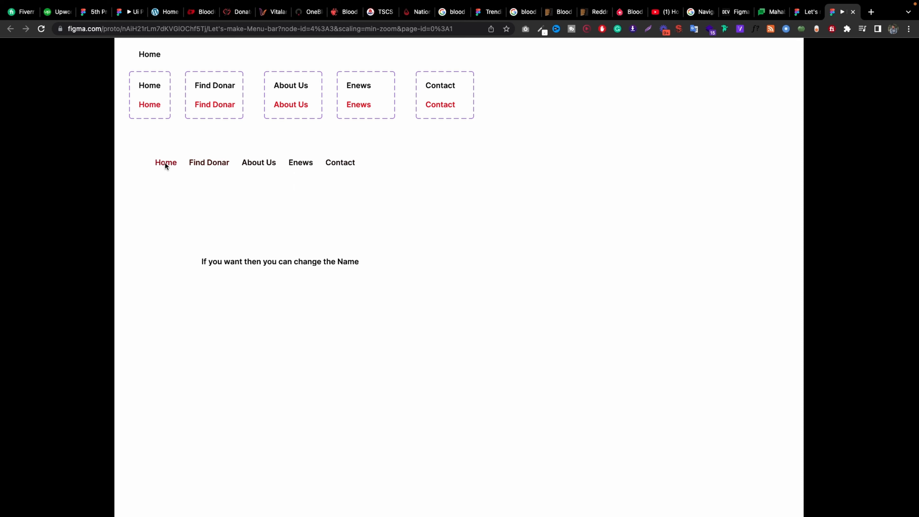
{"action": "left_click", "coordinate": [807, 12]}
Move the Main Nav frame to about X 31, Y 242 and turn it into a component.
{"action": "left_click_drag", "start_coordinate": [421, 257], "coordinate": [392, 253]}
{"action": "left_click", "coordinate": [52, 70]}
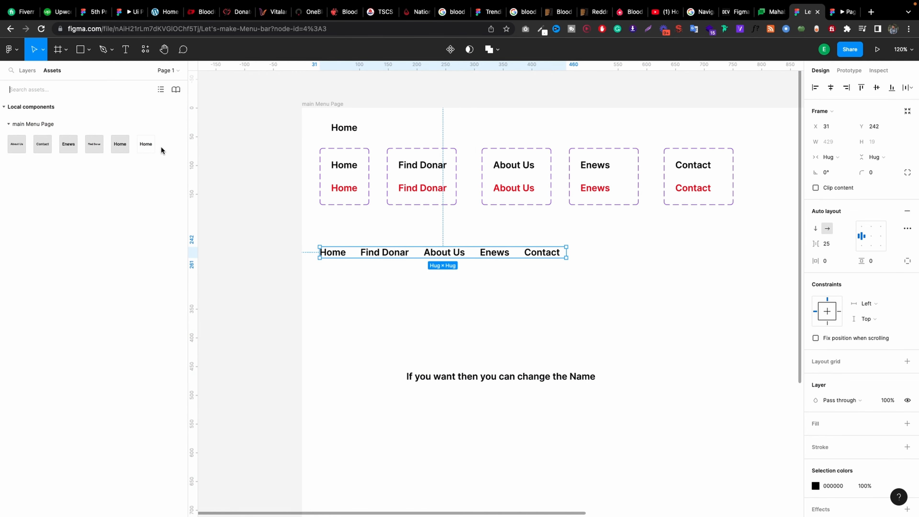
{"action": "key", "text": "ctrl+alt+k"}
{"action": "key", "text": "Escape"}
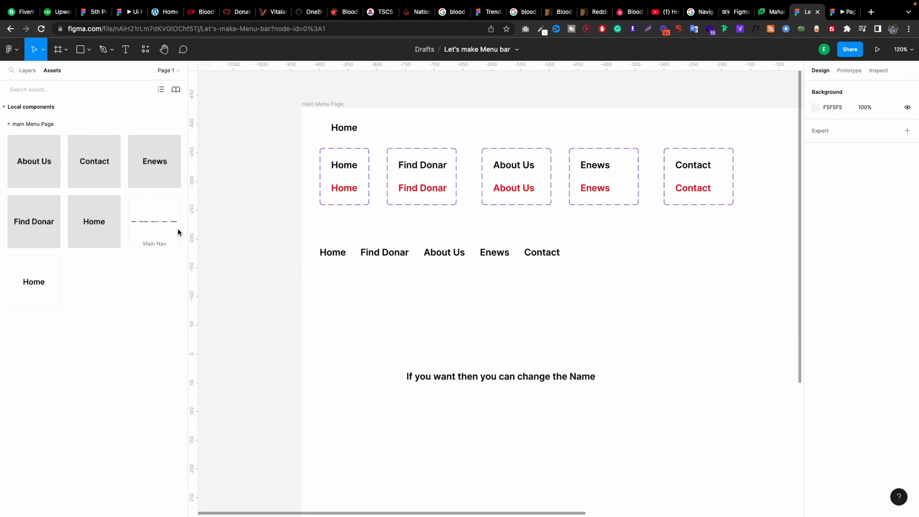
{"action": "left_click_drag", "start_coordinate": [160, 223], "coordinate": [572, 327]}
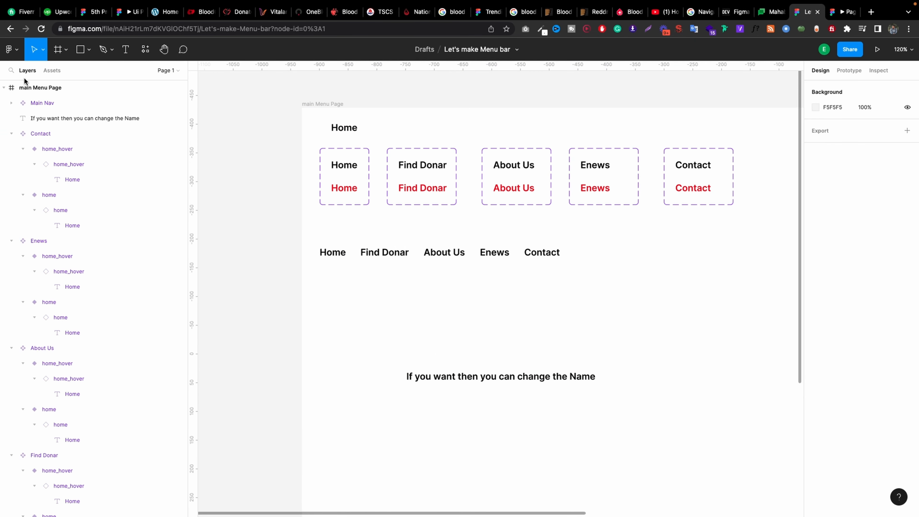
Add a second page and create a 1440 × 1024 Desktop frame on it.
{"action": "left_click", "coordinate": [4, 88]}
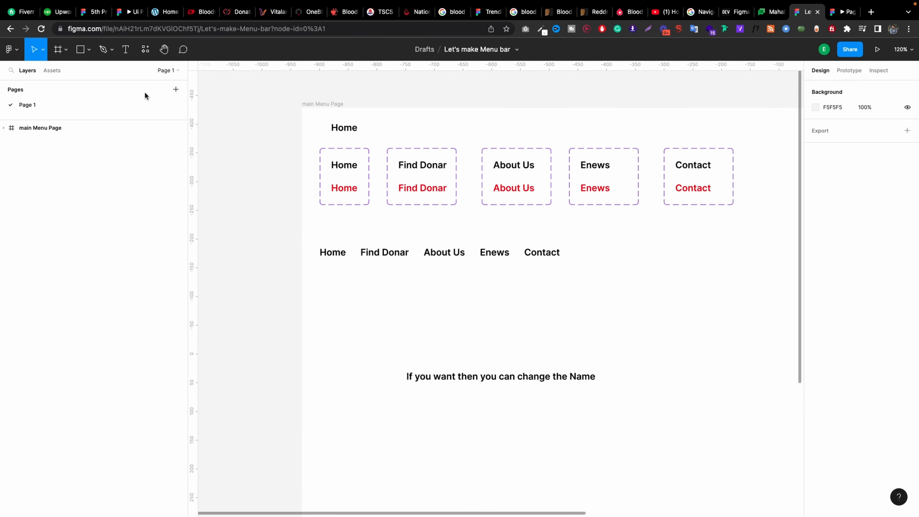
{"action": "left_click", "coordinate": [176, 89]}
{"action": "left_click", "coordinate": [126, 192]}
{"action": "left_click", "coordinate": [66, 50]}
{"action": "left_click", "coordinate": [60, 72]}
{"action": "left_click", "coordinate": [829, 196]}
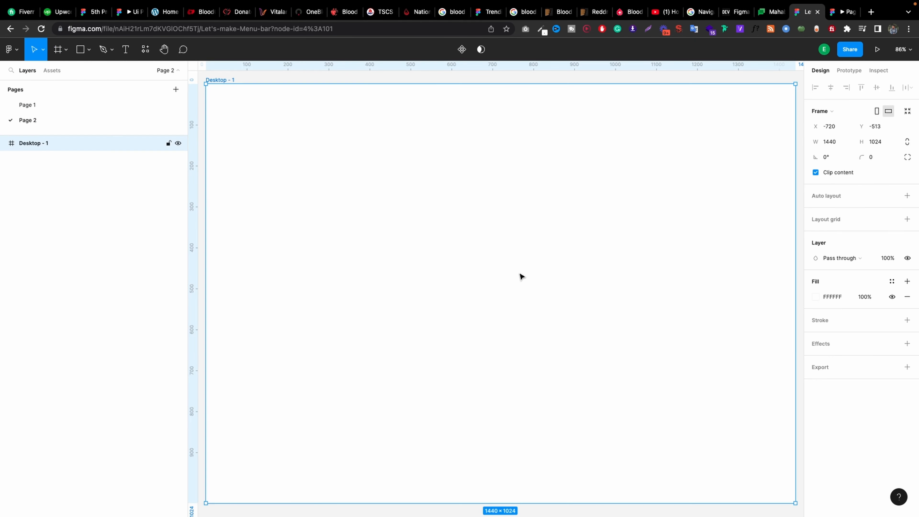
Place a Main Nav instance inside the Desktop frame and preview the frame as a prototype.
{"action": "scroll", "coordinate": [519, 273], "scroll_direction": "down", "scroll_amount": 5}
{"action": "left_click", "coordinate": [53, 71]}
{"action": "left_click_drag", "start_coordinate": [155, 221], "coordinate": [515, 262]}
{"action": "left_click", "coordinate": [384, 179]}
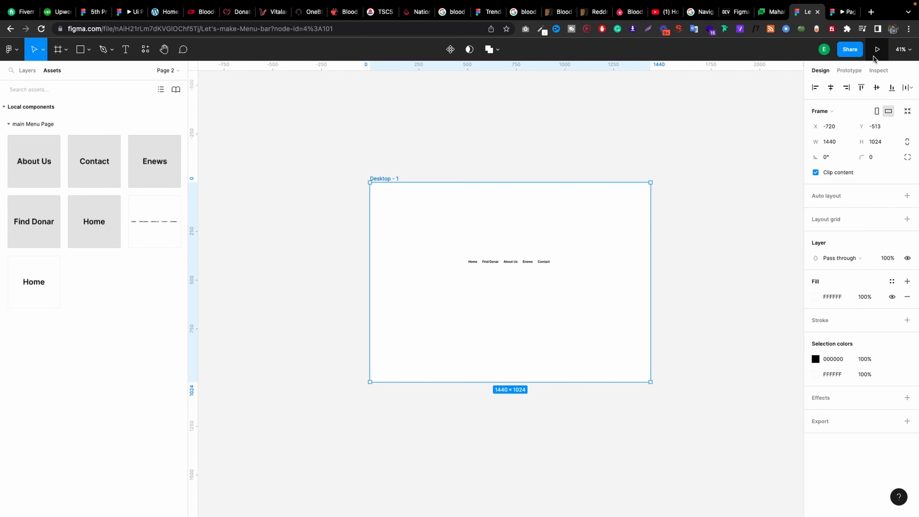
{"action": "left_click", "coordinate": [876, 50]}
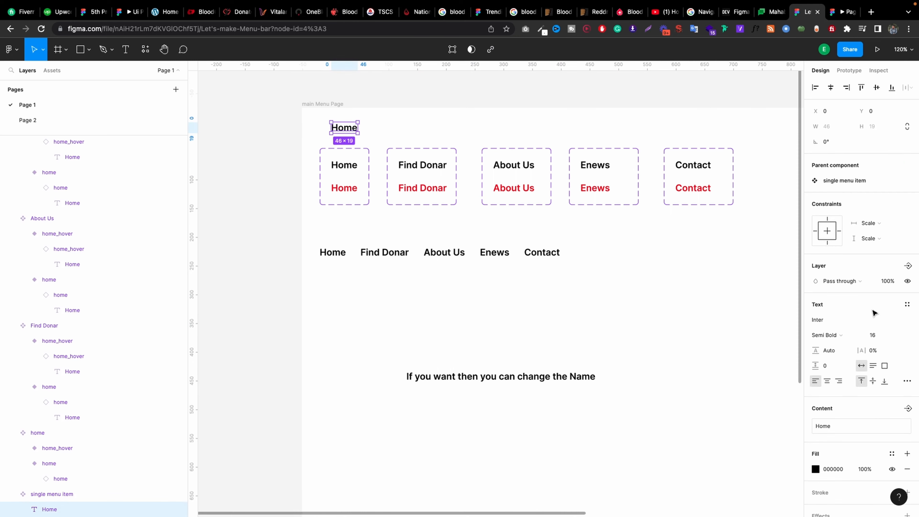
{"action": "left_click", "coordinate": [906, 380]}
{"action": "left_click", "coordinate": [757, 463]}
{"action": "left_click", "coordinate": [778, 463]}
{"action": "left_click", "coordinate": [564, 304]}
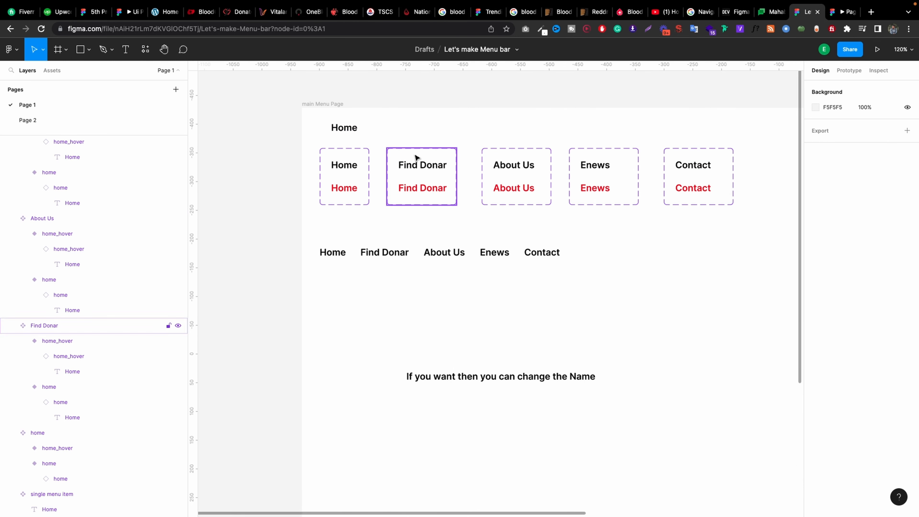
{"action": "left_click", "coordinate": [776, 12]}
{"action": "left_click", "coordinate": [782, 12]}
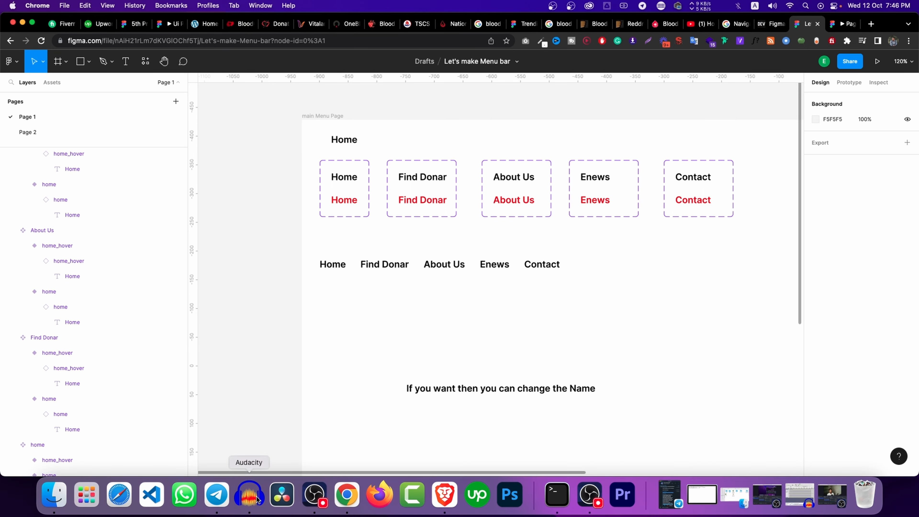
{"action": "left_click", "coordinate": [282, 494]}
{"action": "left_click", "coordinate": [622, 495]}
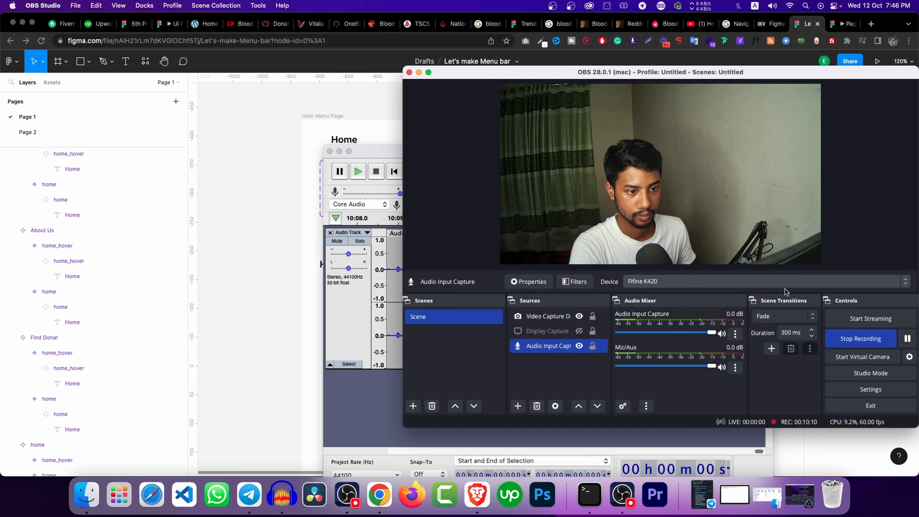
{"action": "left_click", "coordinate": [860, 338]}
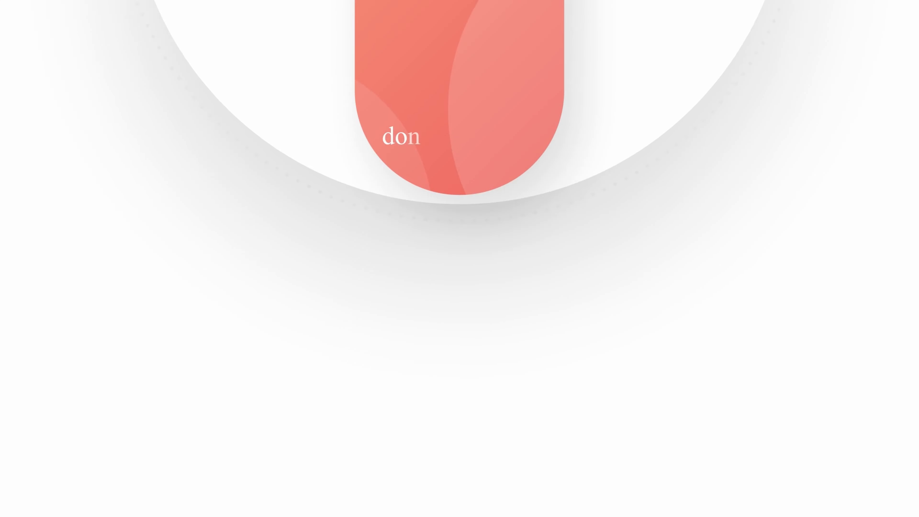